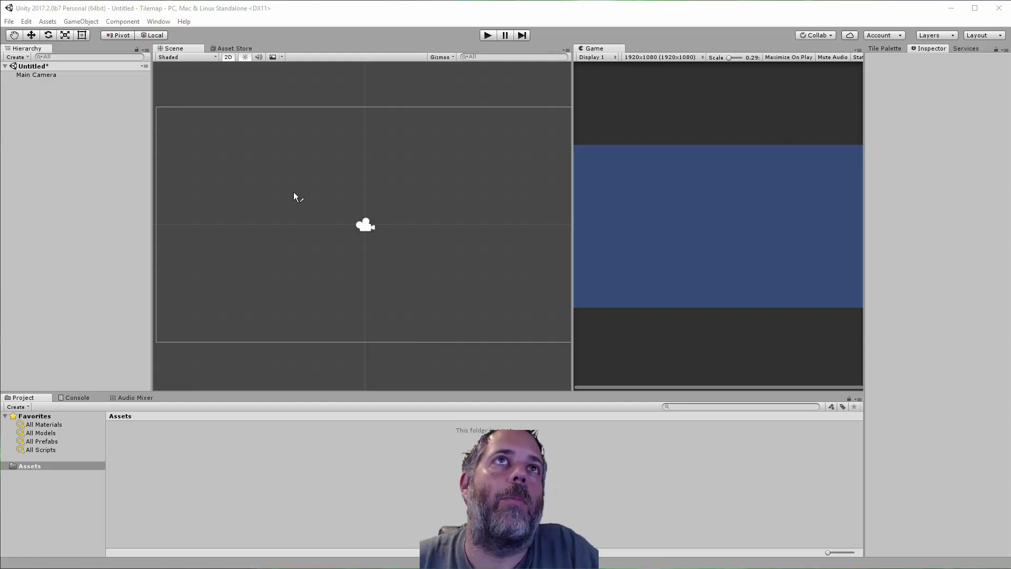
Import the complete Backyard Top-Down Tileset package from the Asset Store and return to the scene view
click(232, 48)
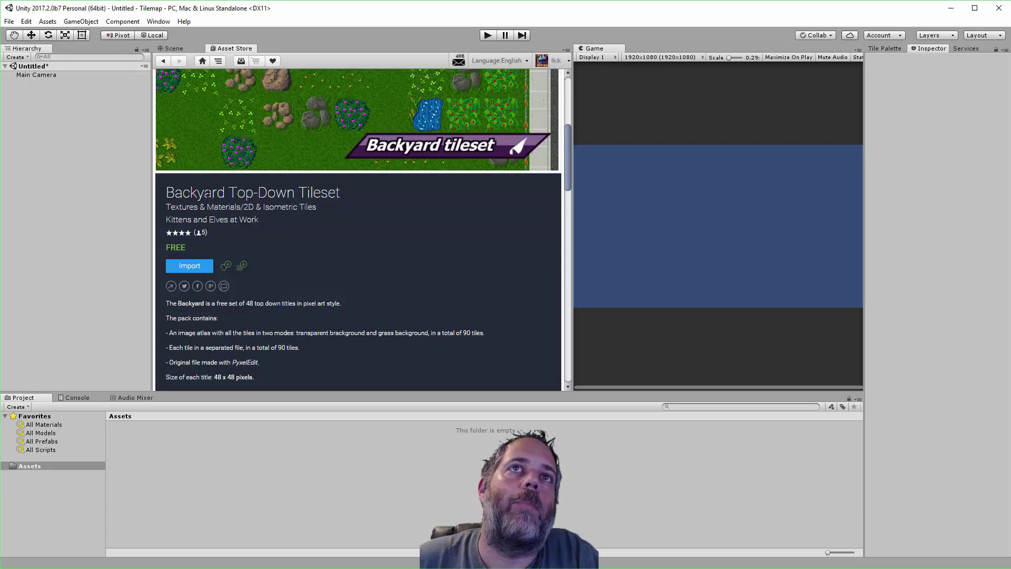
click(185, 268)
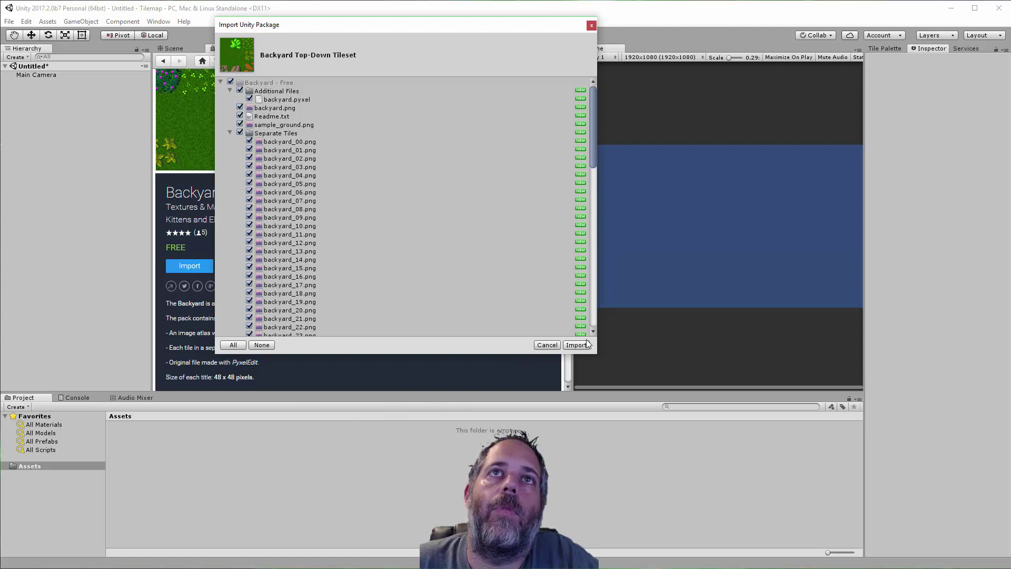
click(576, 345)
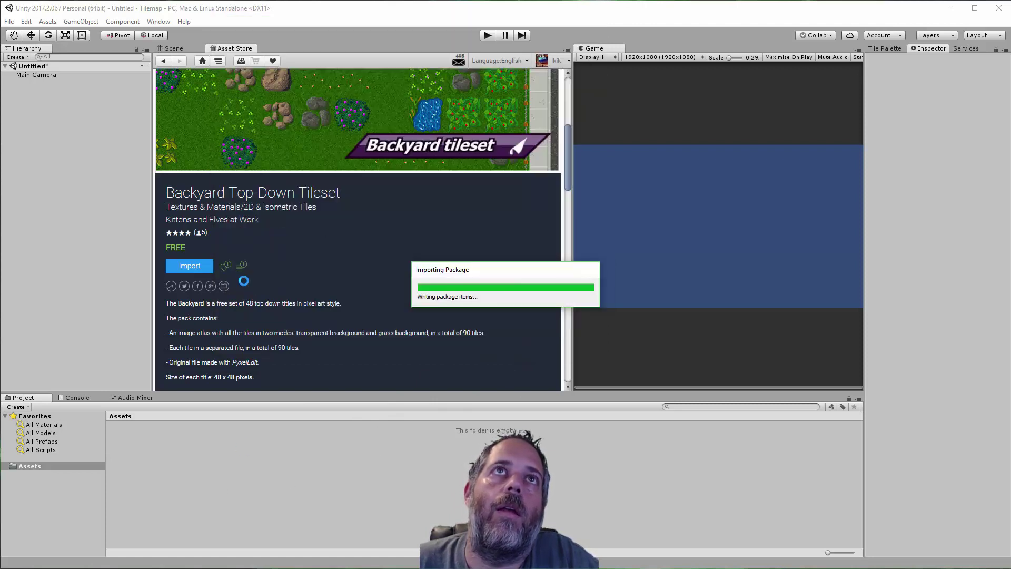
click(177, 49)
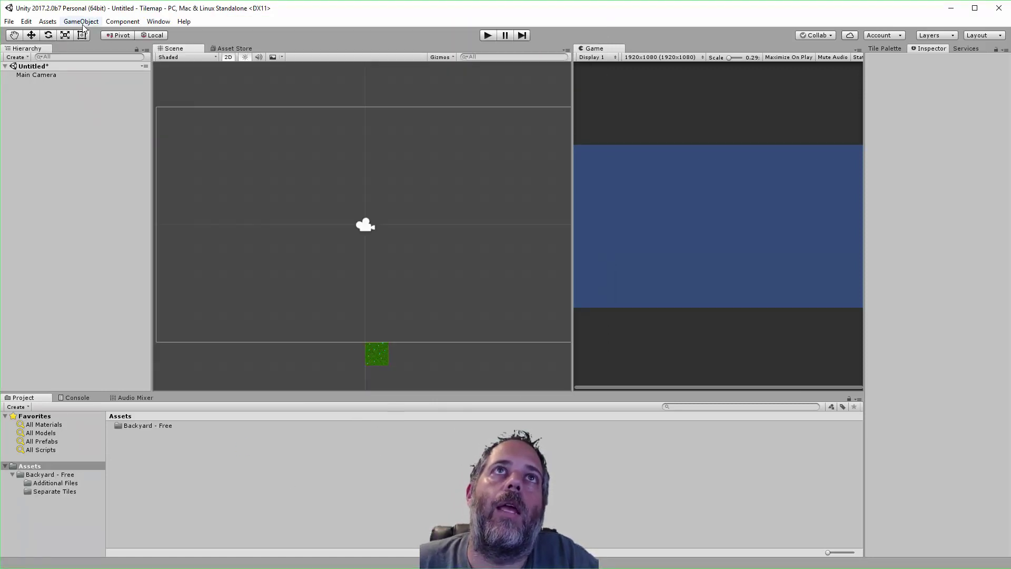
Add a 2D Tilemap object to the scene and rename the tilemap under the Grid as Terrain
click(82, 24)
mouse_move(95, 68)
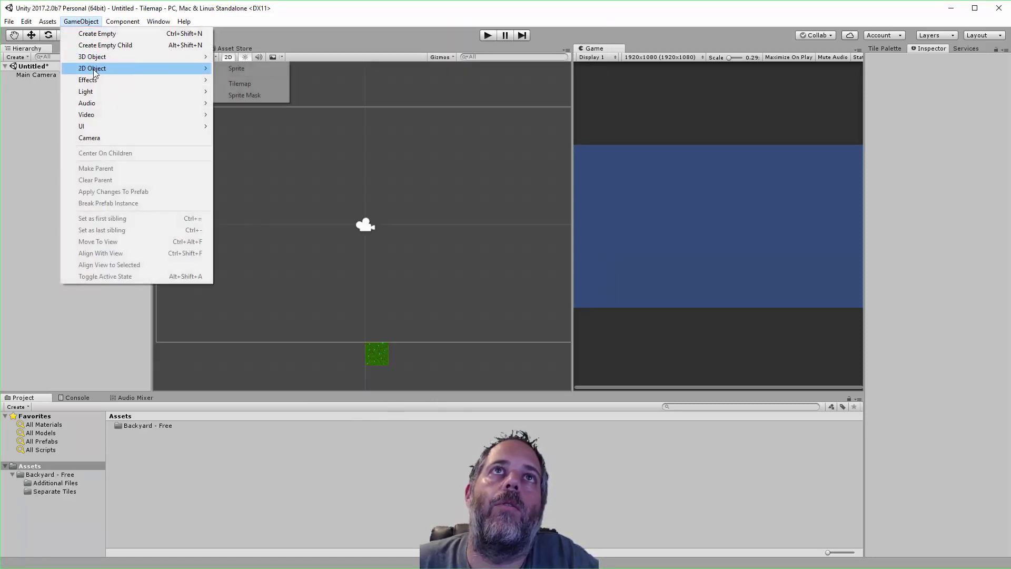
click(248, 86)
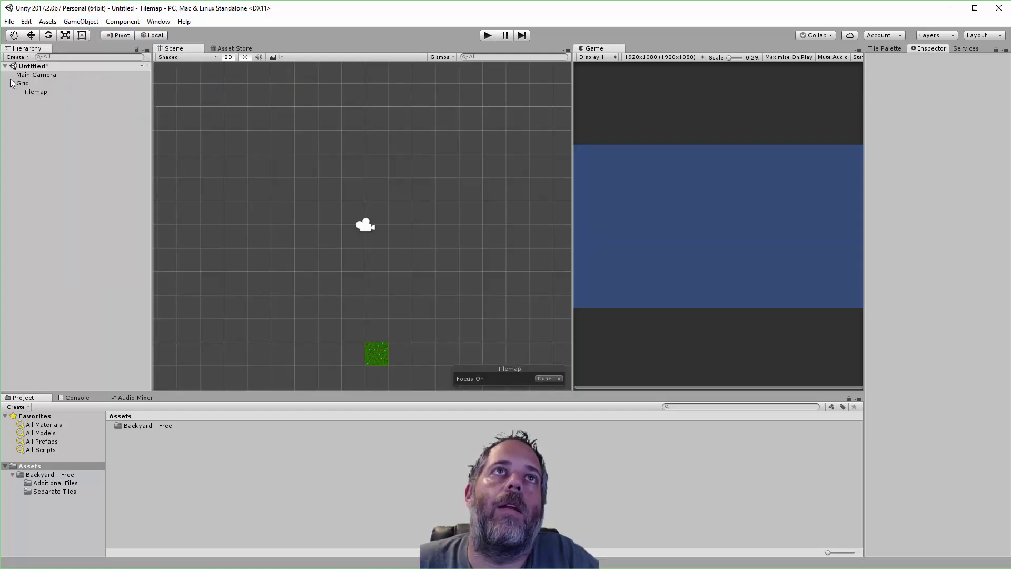
click(28, 93)
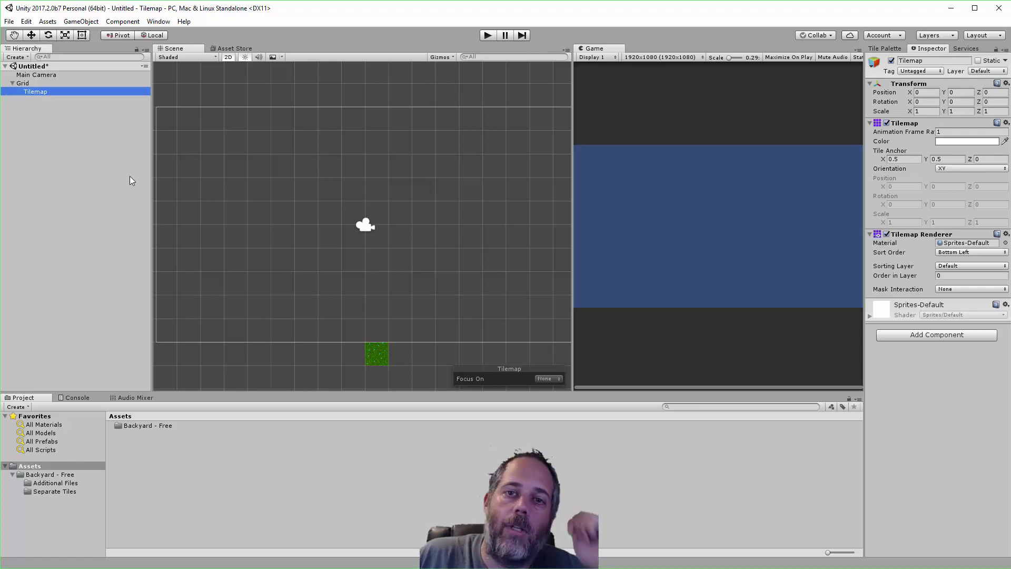
key(F2)
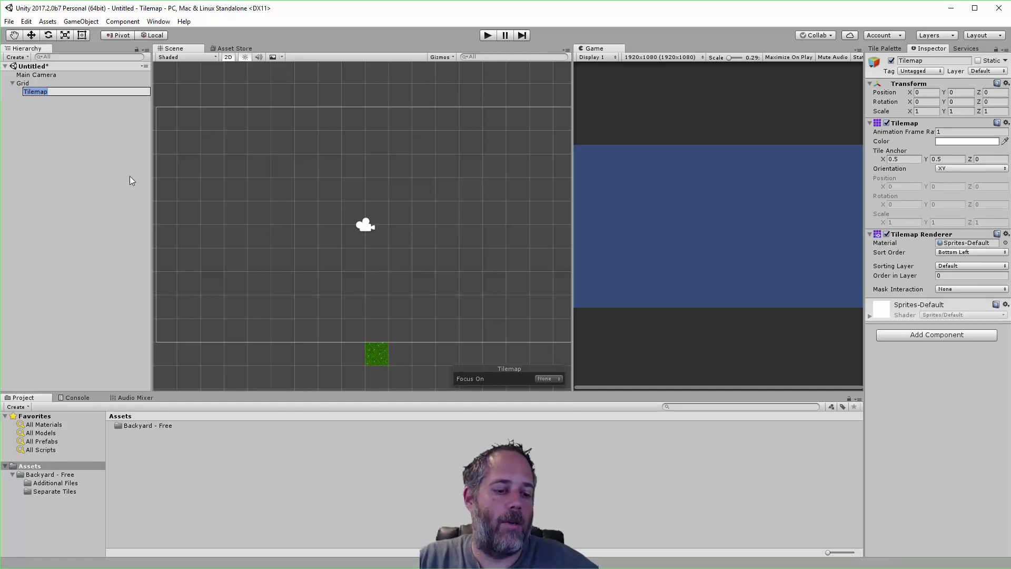
text(Terrain)
key(Return)
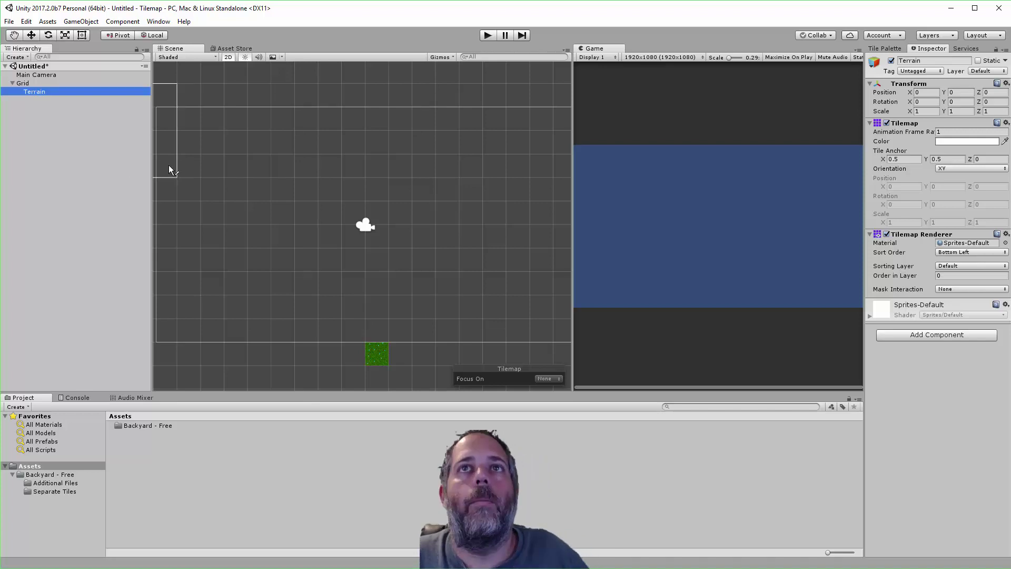
Create a tile palette named Terrain with a rectangle grid and automatic cell size, saved in the Separate Tiles folder
click(60, 491)
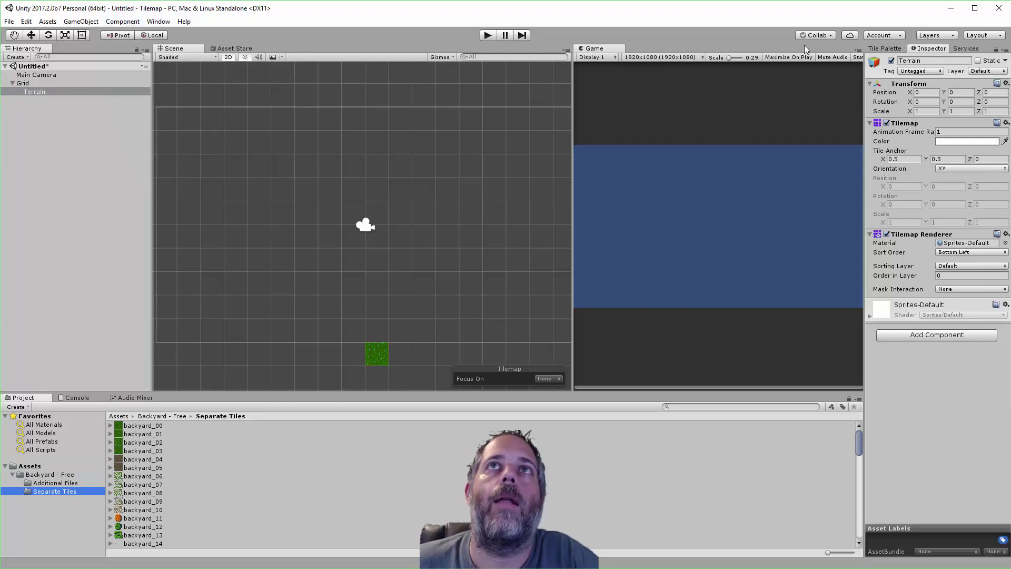
click(158, 21)
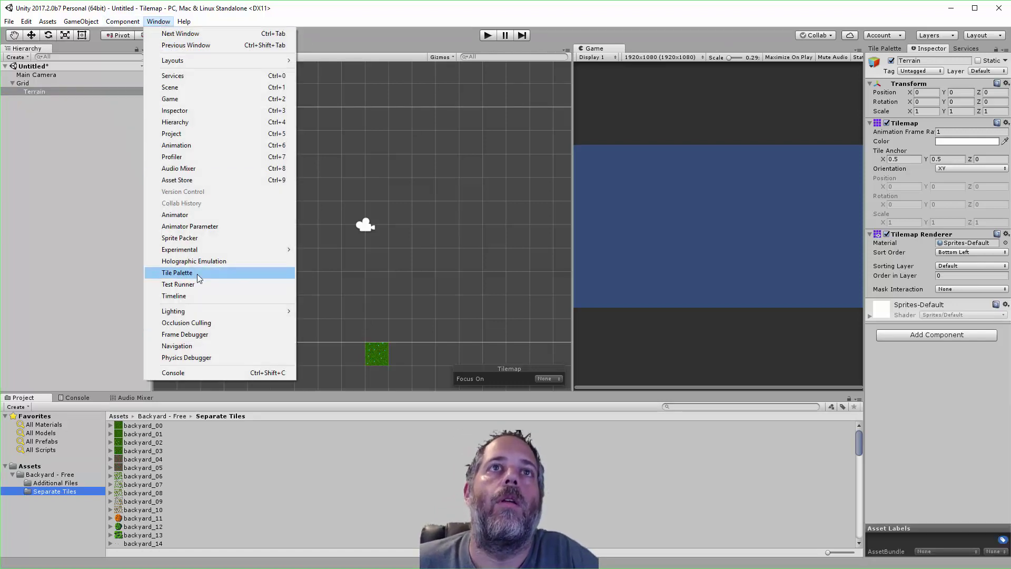
click(197, 273)
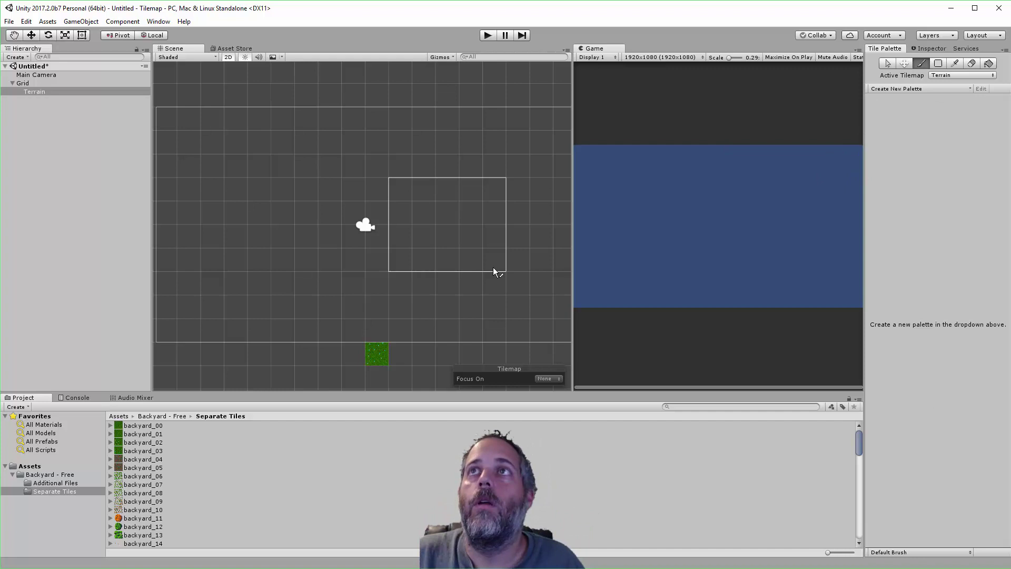
click(915, 88)
click(968, 112)
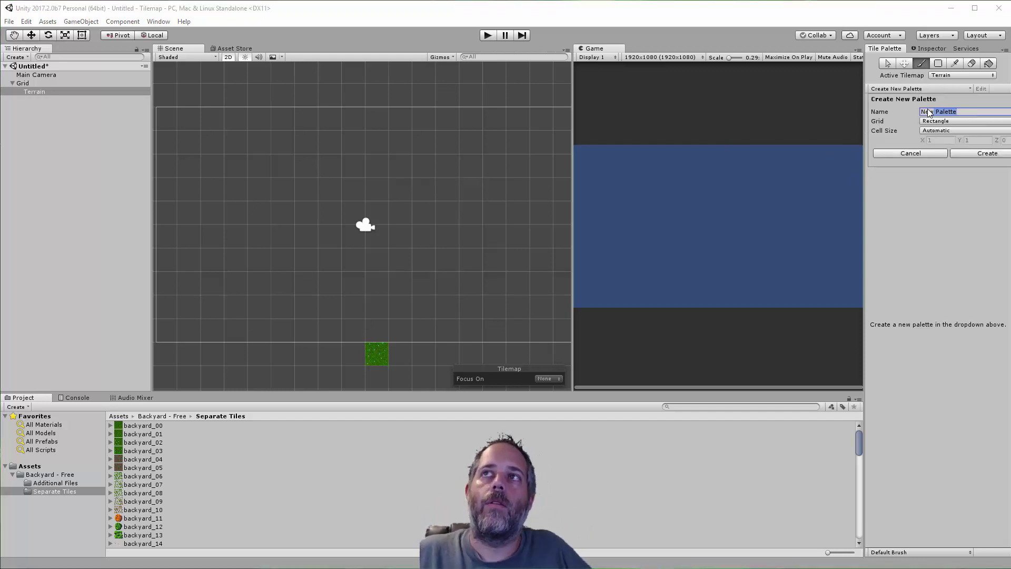
text(Terrain)
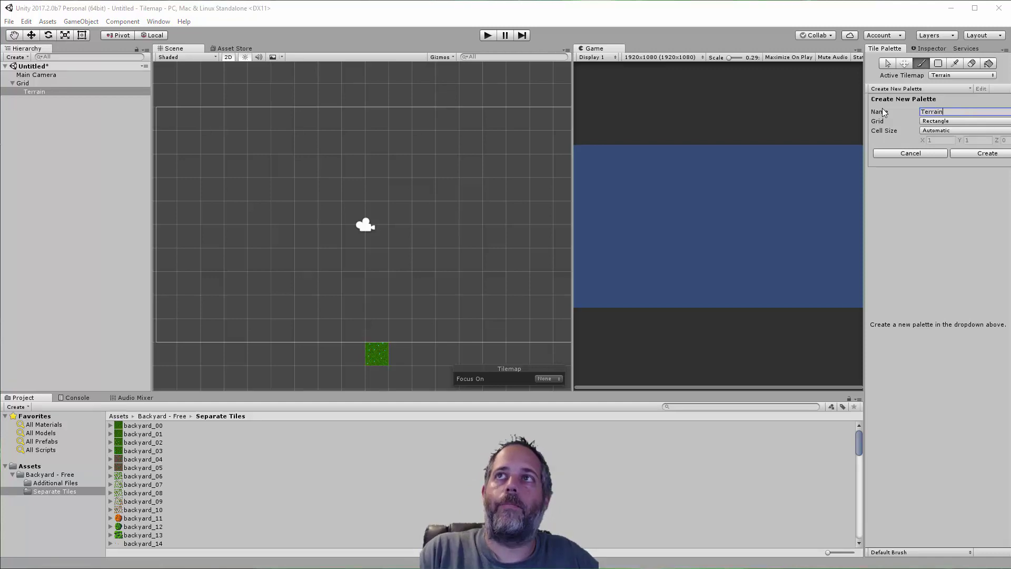
click(987, 153)
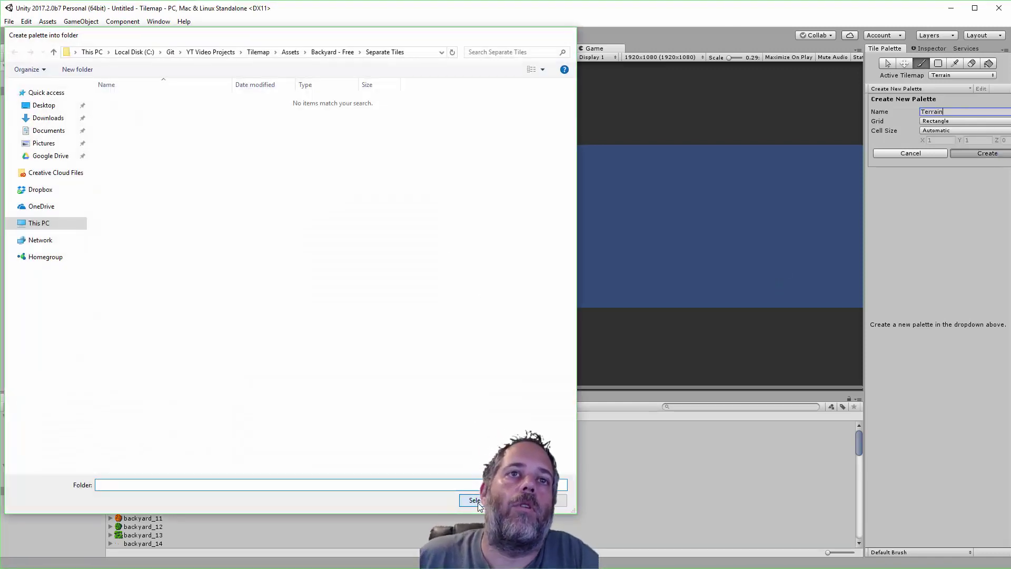
click(478, 502)
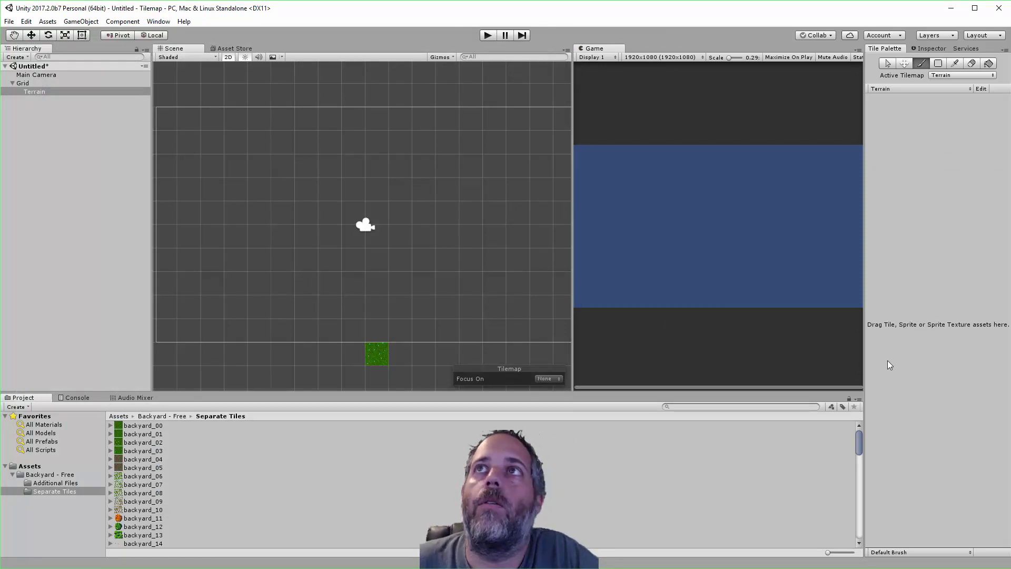
Add the sprites backyard_00 to backyard_05 to the Terrain palette, generating their tiles in the Separate Tiles folder
click(138, 425)
shift+click(140, 450)
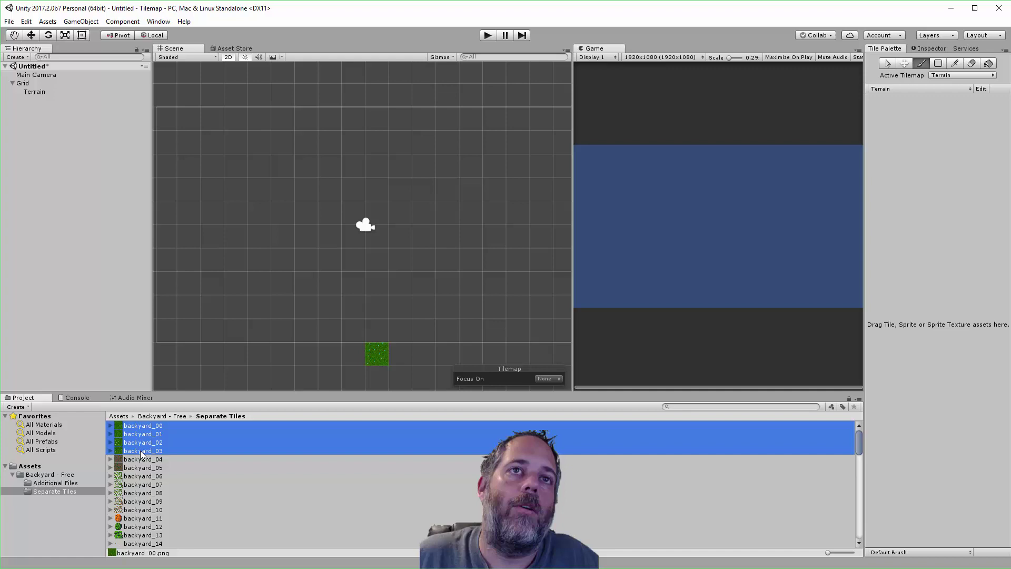
shift+click(143, 466)
drag(143, 466, 895, 269)
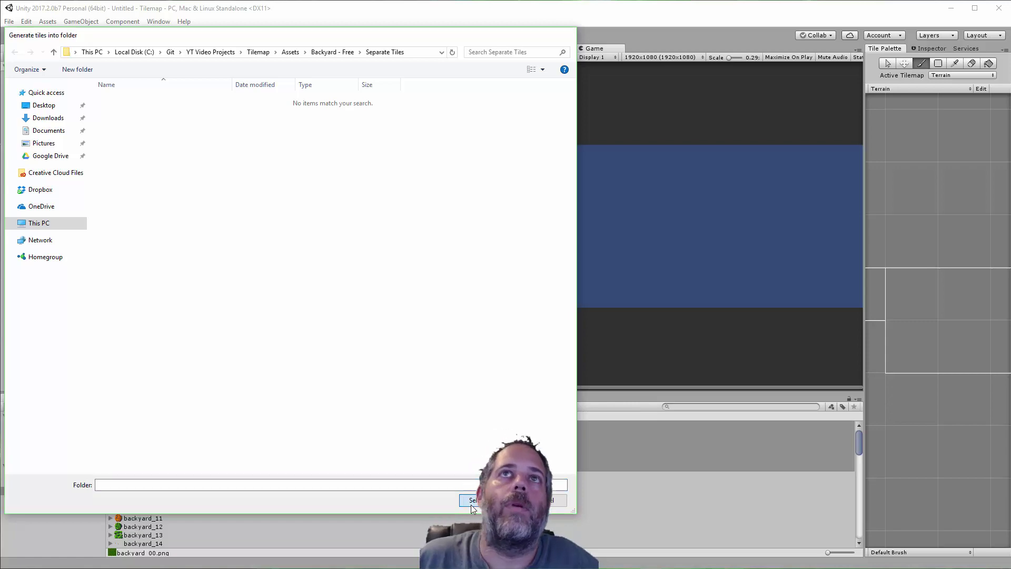
click(471, 501)
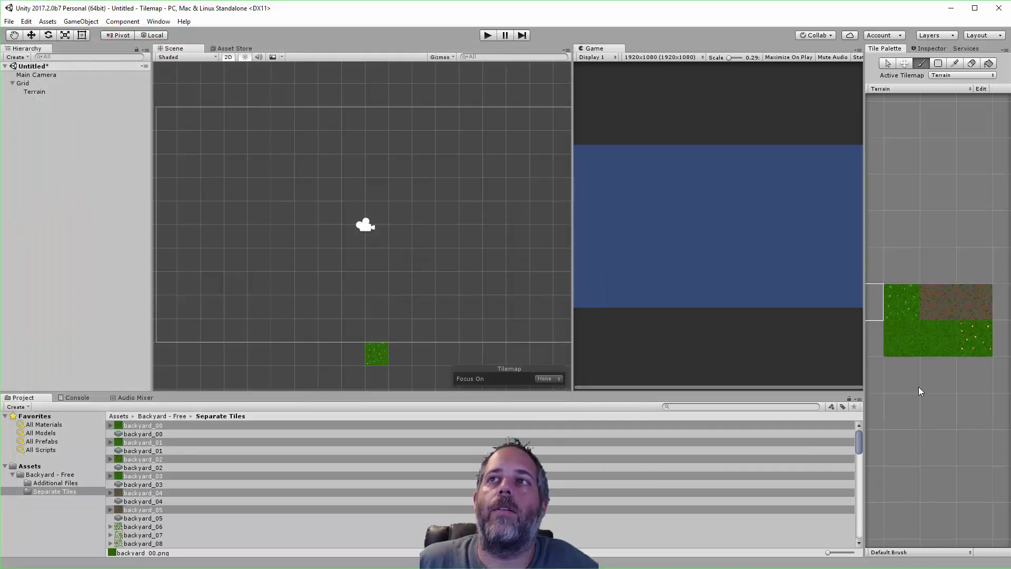
scroll(919, 386, down, 3)
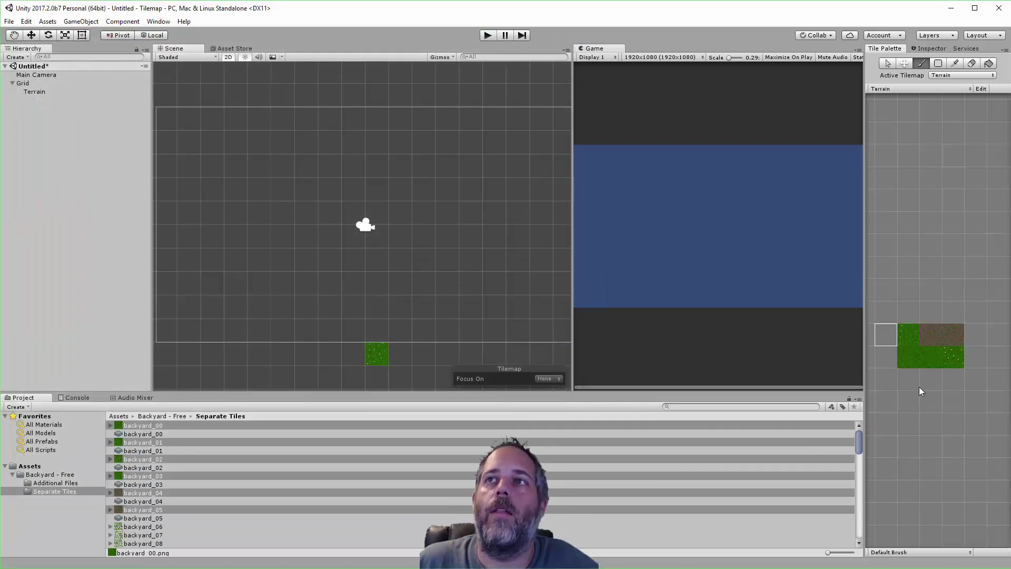
Add the backyard_06 sprite to the palette above the flowered grass tile, generating its tile in the Separate Tiles folder
click(903, 337)
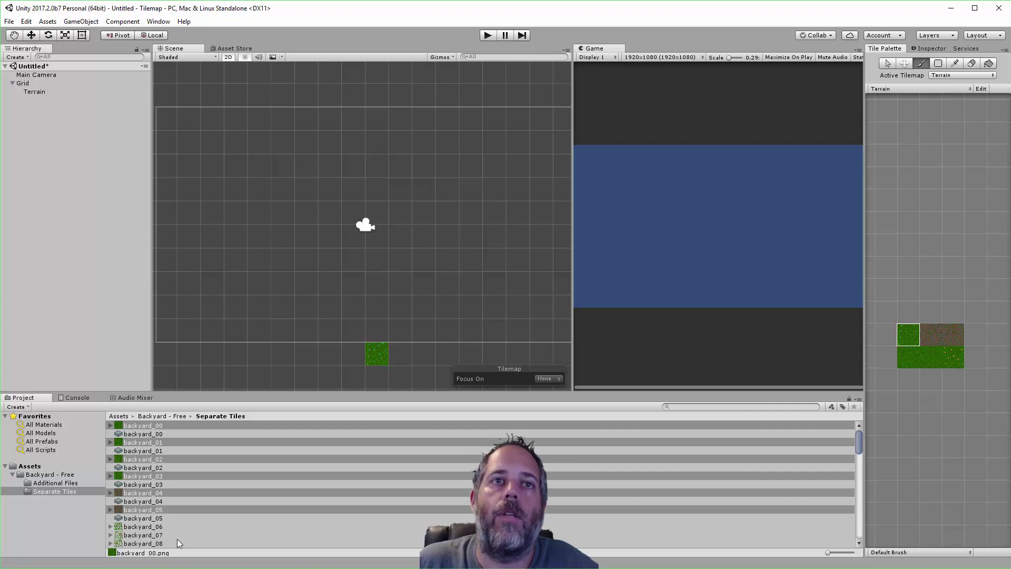
drag(910, 292, 908, 311)
key(Return)
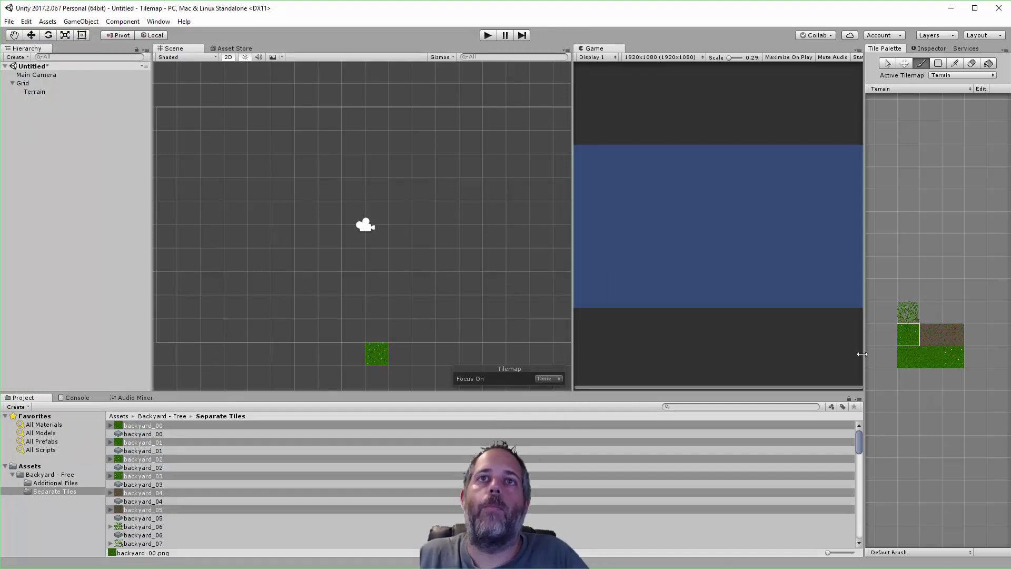
Paint plain grass tiles around the camera and box-fill them into a block about 9 by 7 cells
click(906, 354)
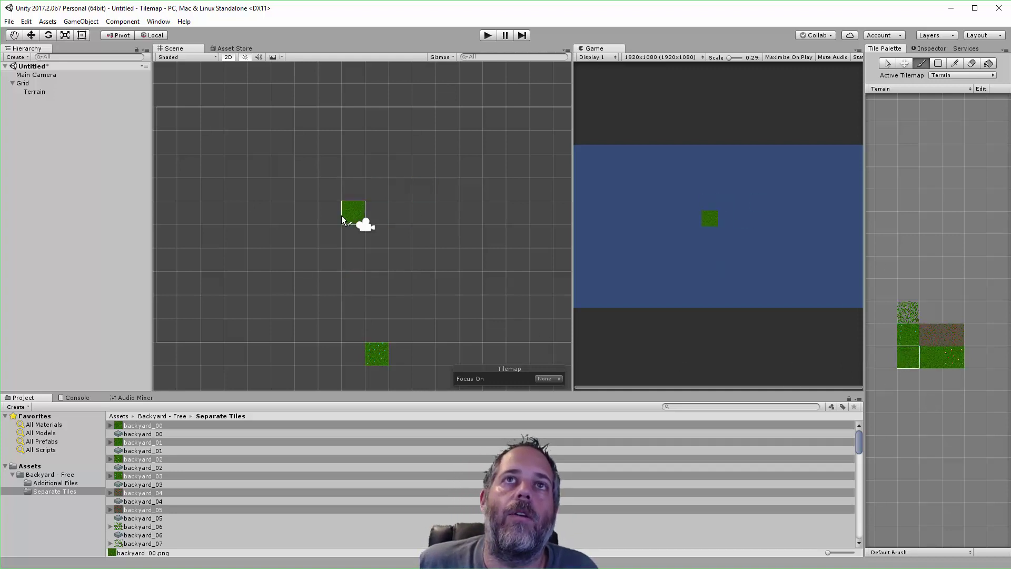
mouse_move(329, 213)
mouse_down()
mouse_move(310, 238)
mouse_move(322, 258)
mouse_move(357, 260)
mouse_up()
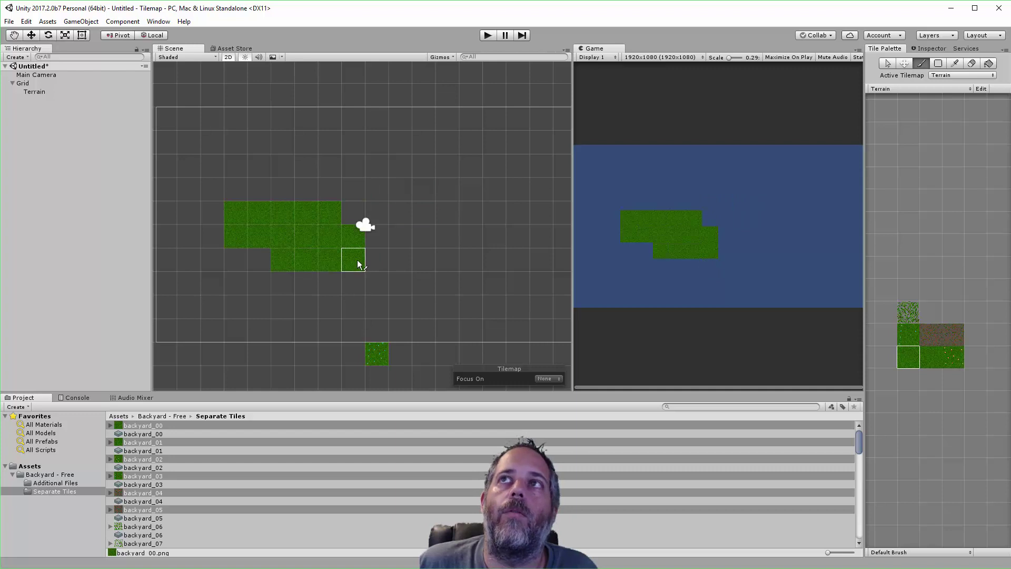
click(937, 64)
drag(235, 165, 403, 264)
drag(412, 301, 435, 305)
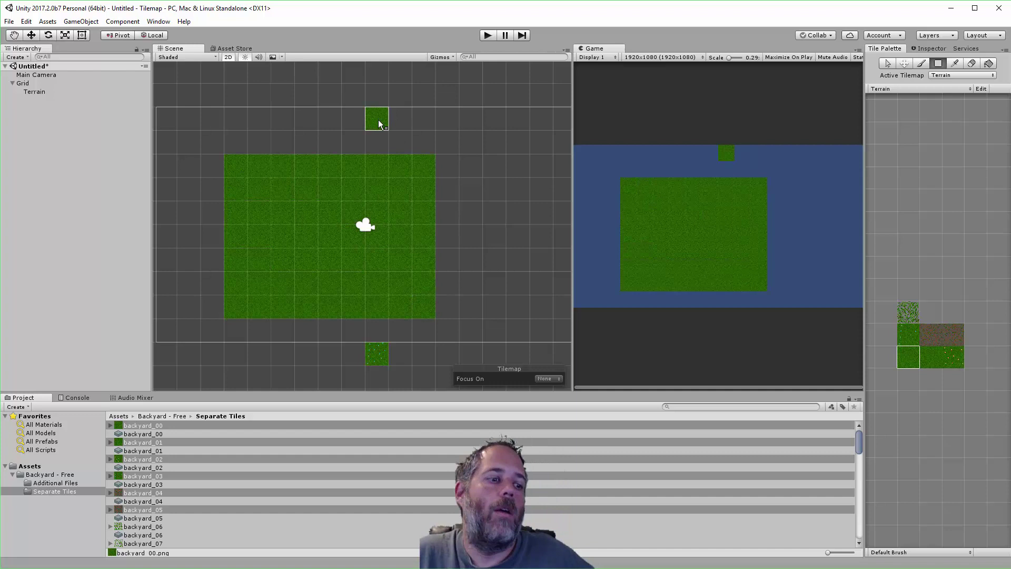
Erase a three-column vertical strip and a two-row horizontal strip across the grass block
shift+drag(268, 157, 296, 318)
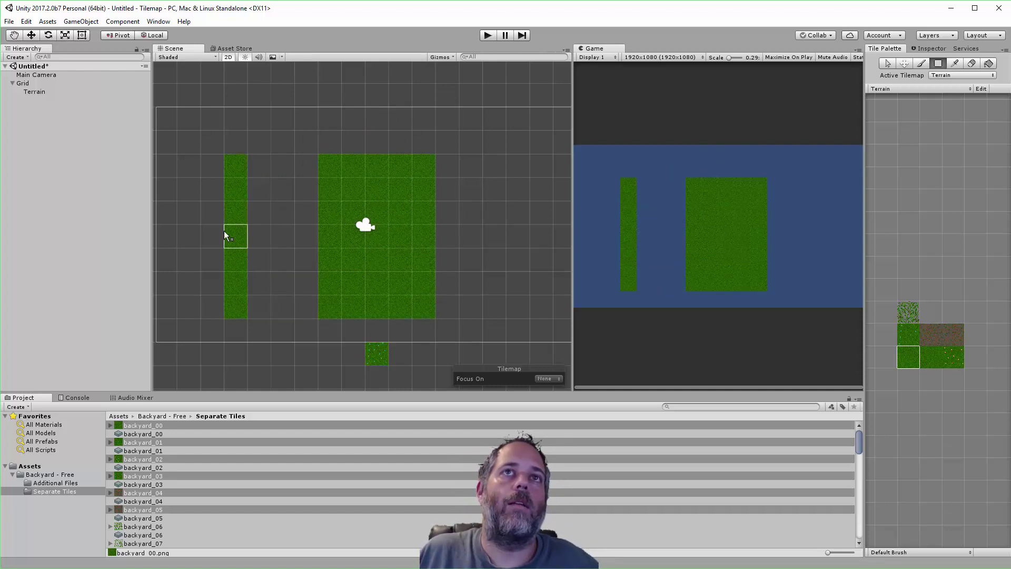
shift+drag(223, 231, 540, 242)
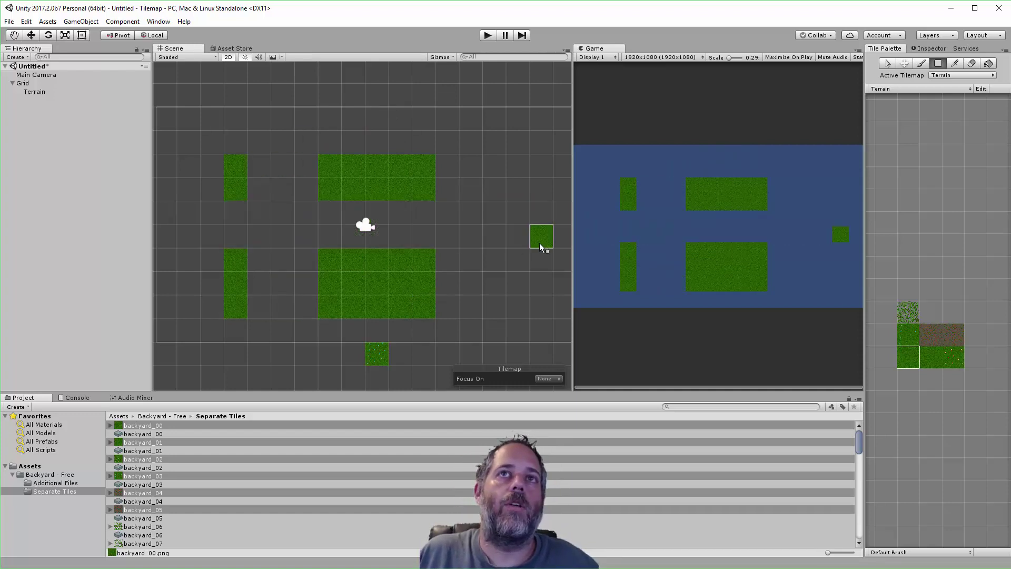
Paint a dirt path across the horizontal gap between the grass areas, extending past their west edge
click(930, 335)
key(shift)
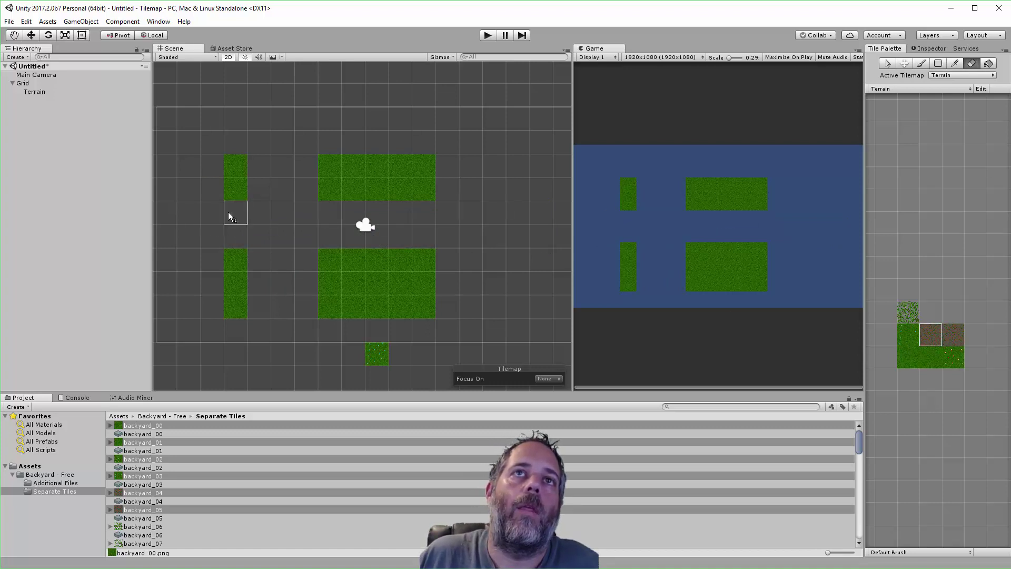
click(958, 335)
mouse_move(424, 212)
mouse_down()
mouse_move(235, 252)
mouse_move(208, 249)
mouse_move(223, 226)
mouse_move(291, 215)
mouse_move(380, 220)
mouse_move(217, 236)
mouse_move(418, 237)
mouse_up()
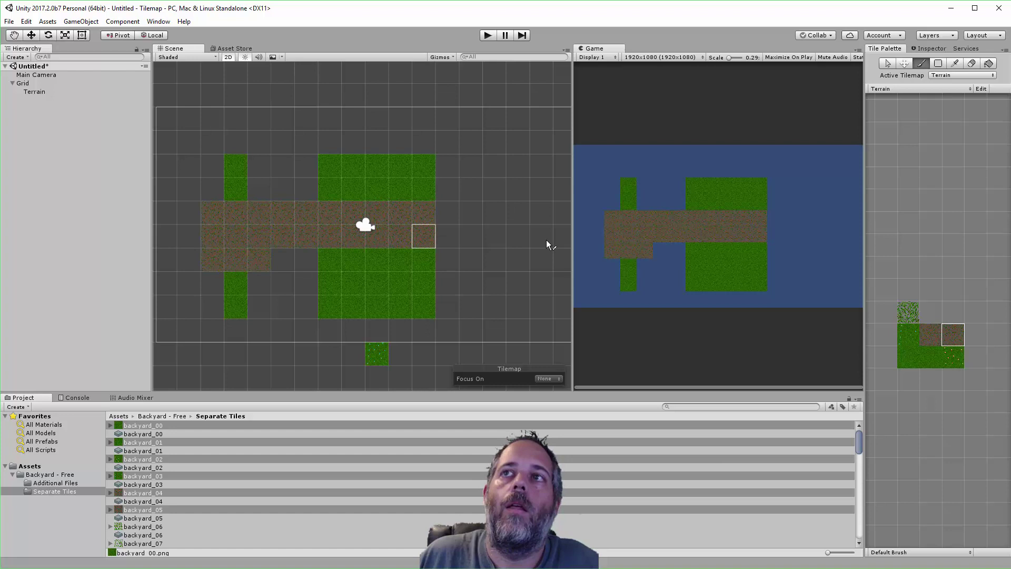
Paint backyard_06 tiles just below the dirt path, and fill the area beneath the path with plain grass tiles
click(909, 311)
mouse_move(283, 264)
mouse_down()
mouse_move(309, 316)
mouse_move(278, 263)
mouse_move(330, 305)
mouse_move(390, 298)
mouse_move(271, 262)
mouse_move(284, 274)
mouse_move(354, 259)
mouse_up()
click(908, 358)
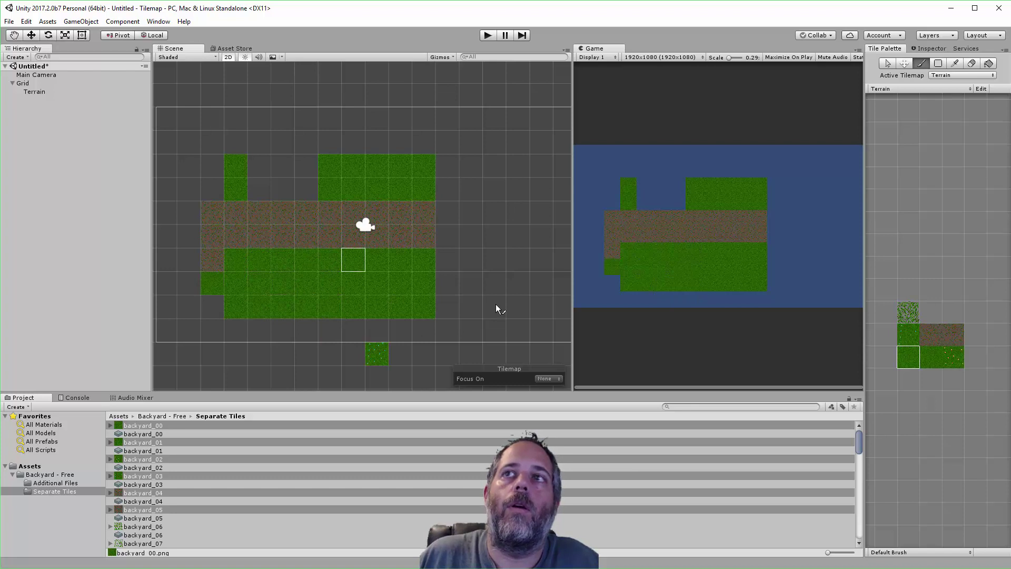
Paint flowered grass tiles into the gap above the dirt path and across the western part of the path
click(902, 333)
mouse_move(302, 215)
mouse_down()
mouse_move(270, 189)
mouse_move(266, 228)
mouse_up()
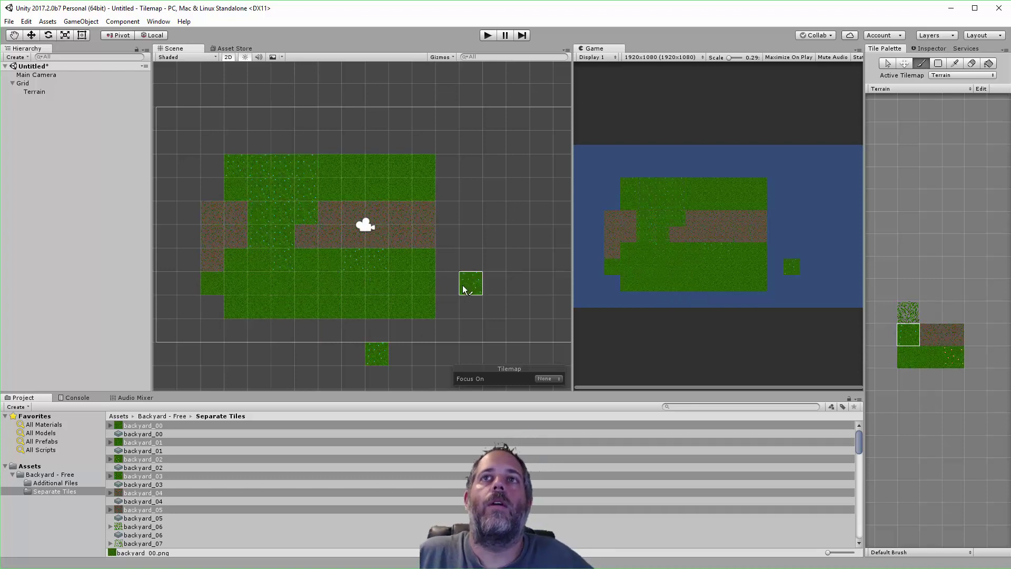
click(476, 297)
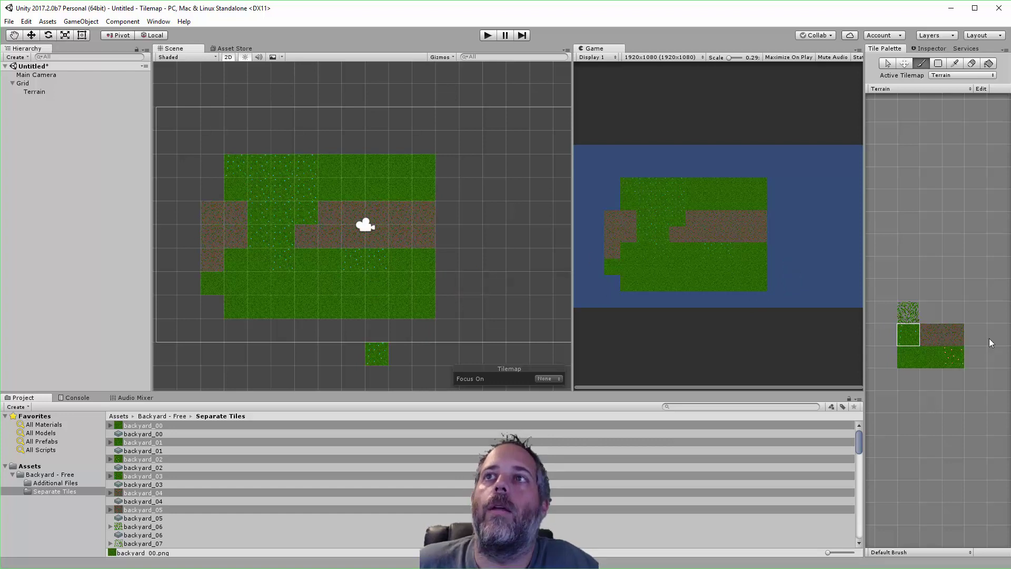
Select the Terrain tilemap and examine its Tilemap and Tilemap Renderer properties
click(50, 92)
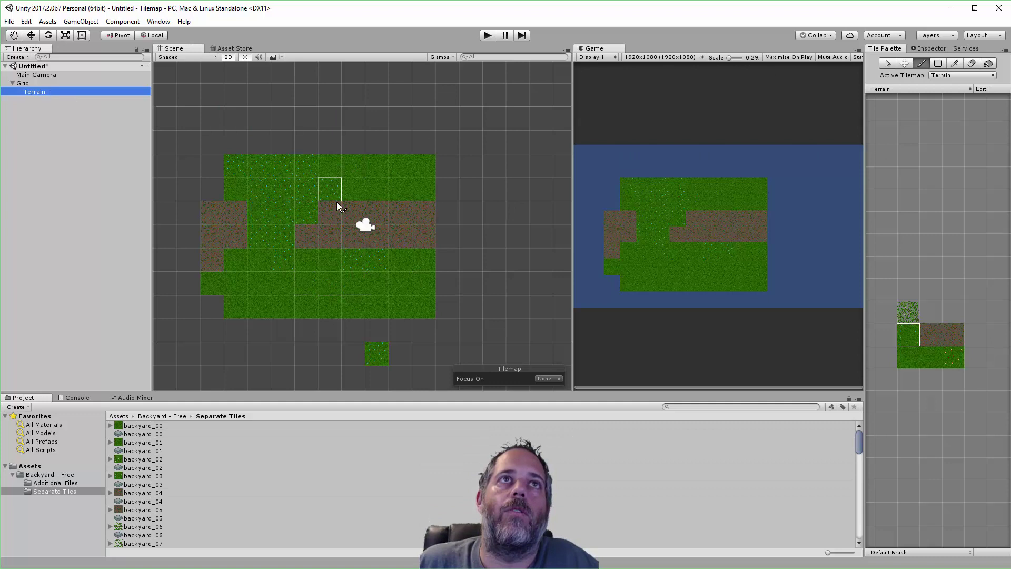
click(933, 47)
click(120, 92)
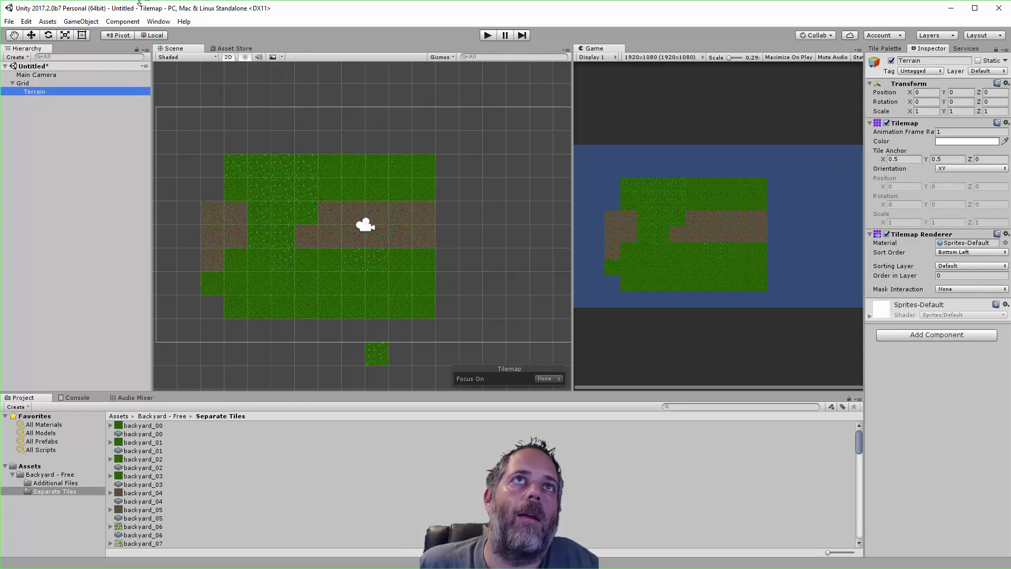
Add a second tilemap under the Grid and name it Foliage
click(80, 22)
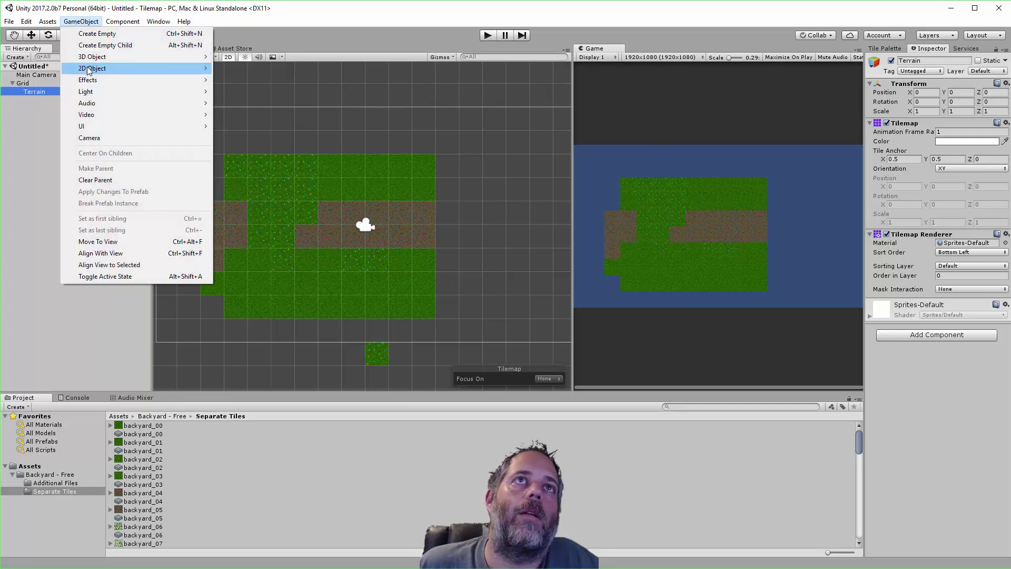
mouse_move(92, 69)
click(239, 84)
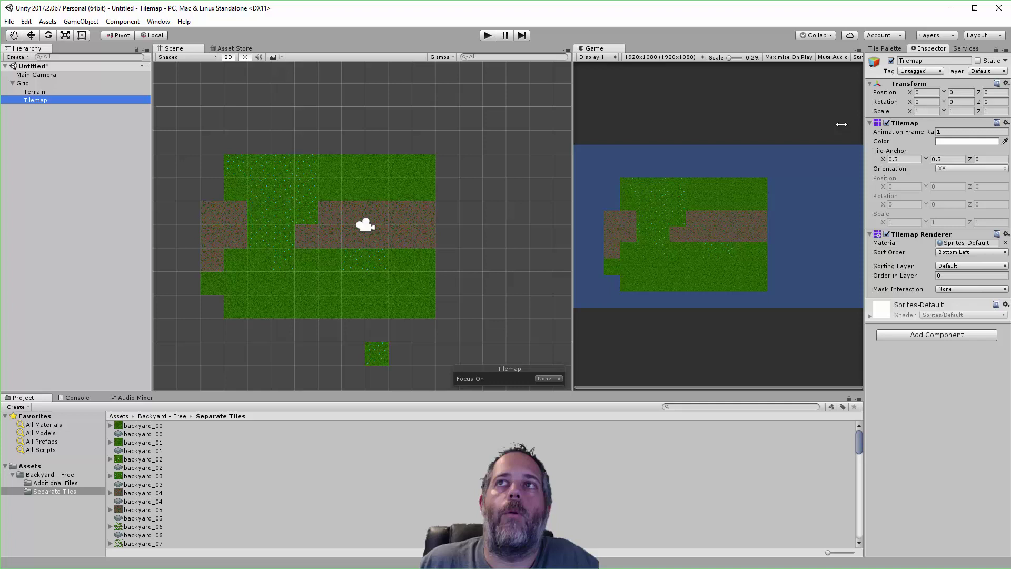
click(548, 239)
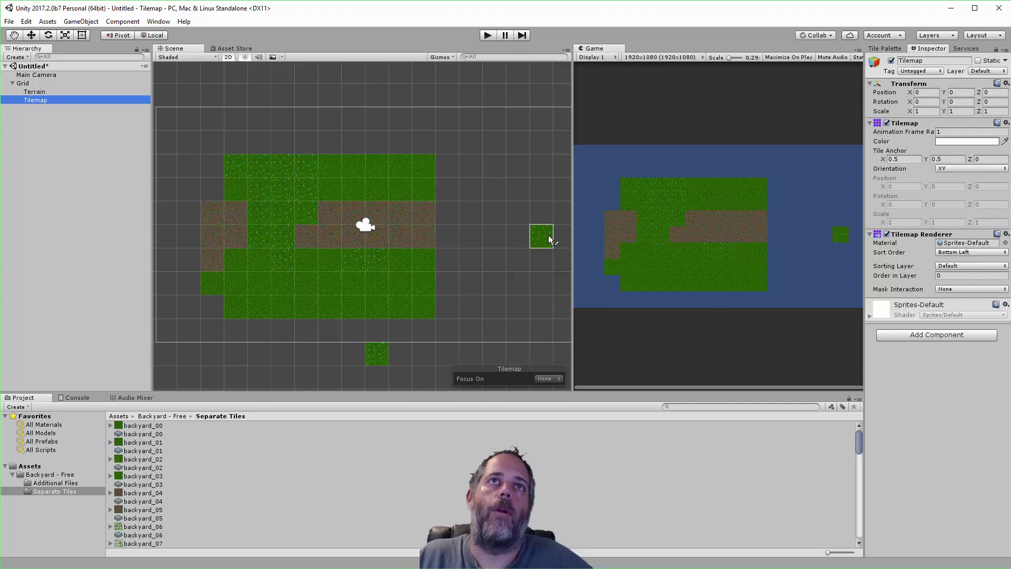
click(42, 100)
text(Fol)
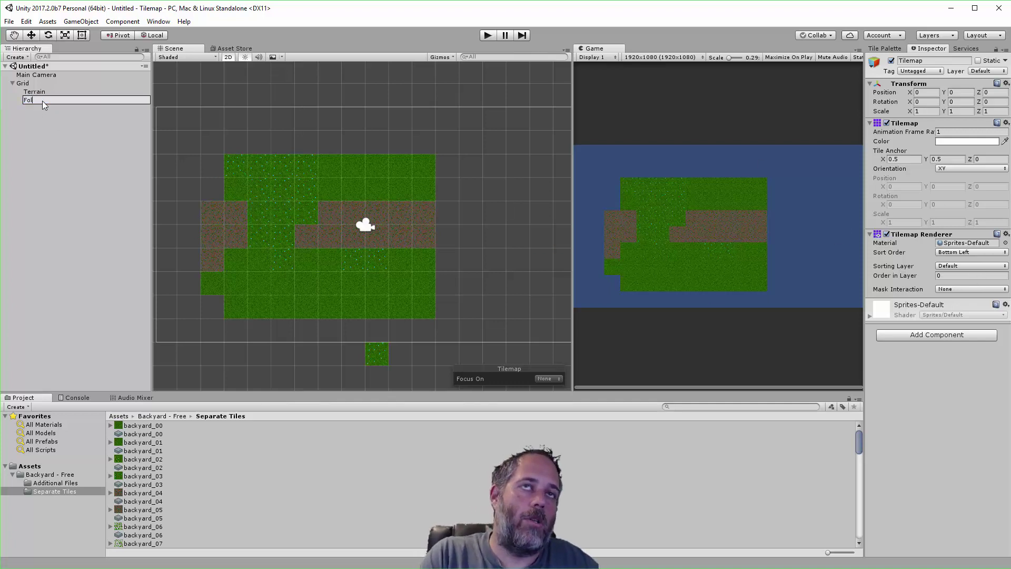
text(iage)
key(Return)
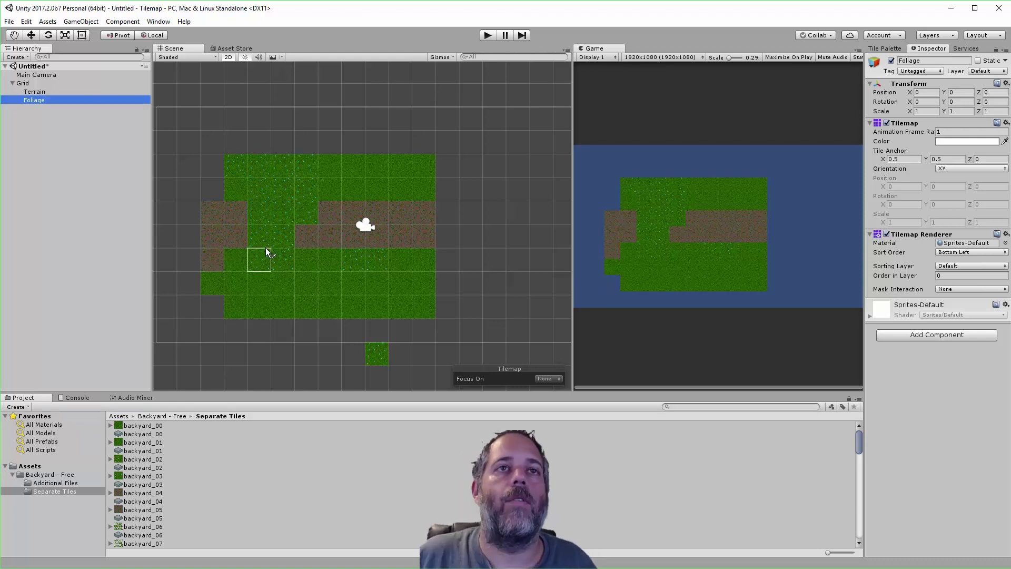
Add the backyard_78 sprite to the Terrain palette below the existing tiles, saving its tile asset as backyard_78.asset in Separate Tiles
click(890, 49)
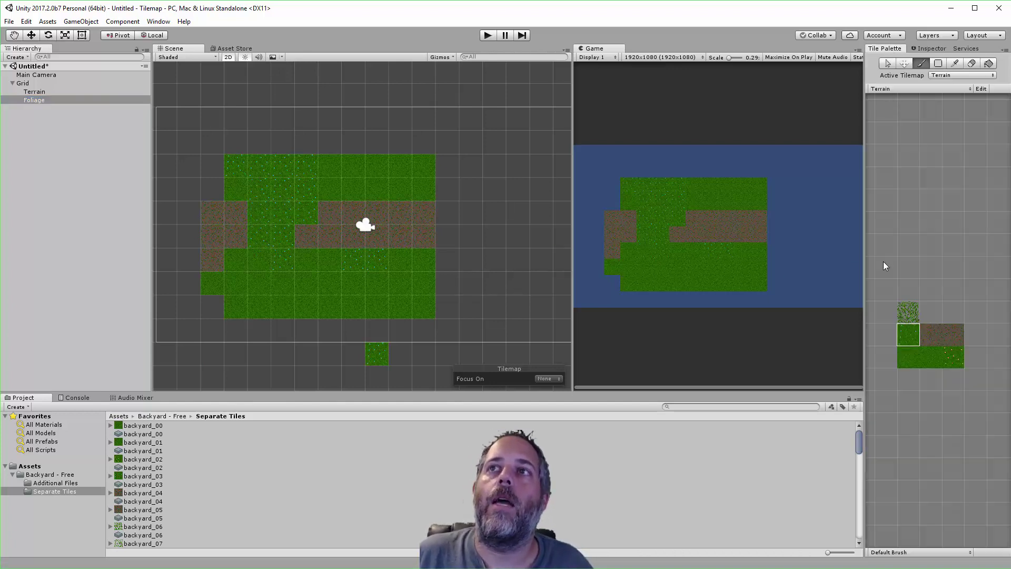
scroll(293, 522, down, 15)
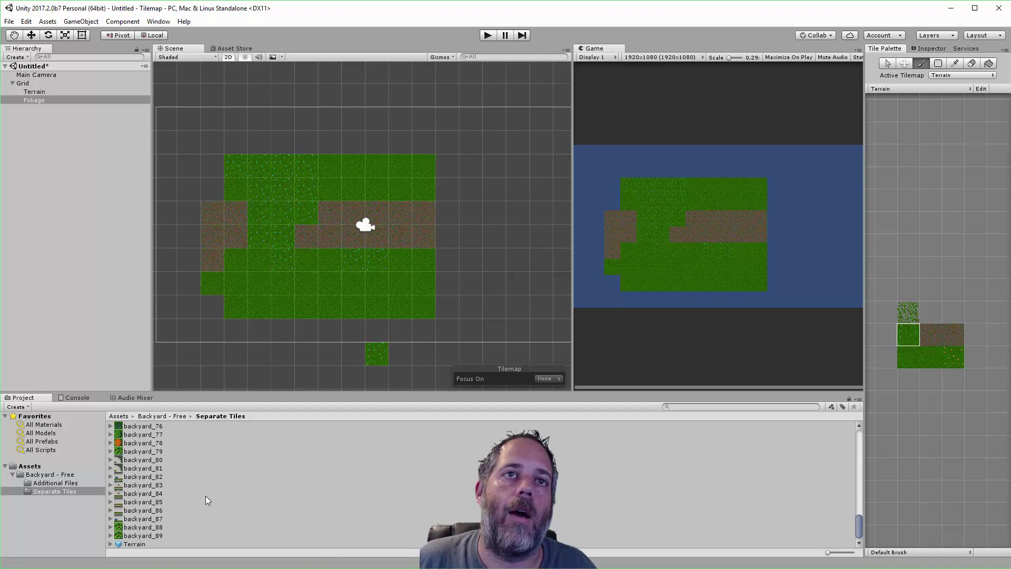
drag(184, 443, 908, 401)
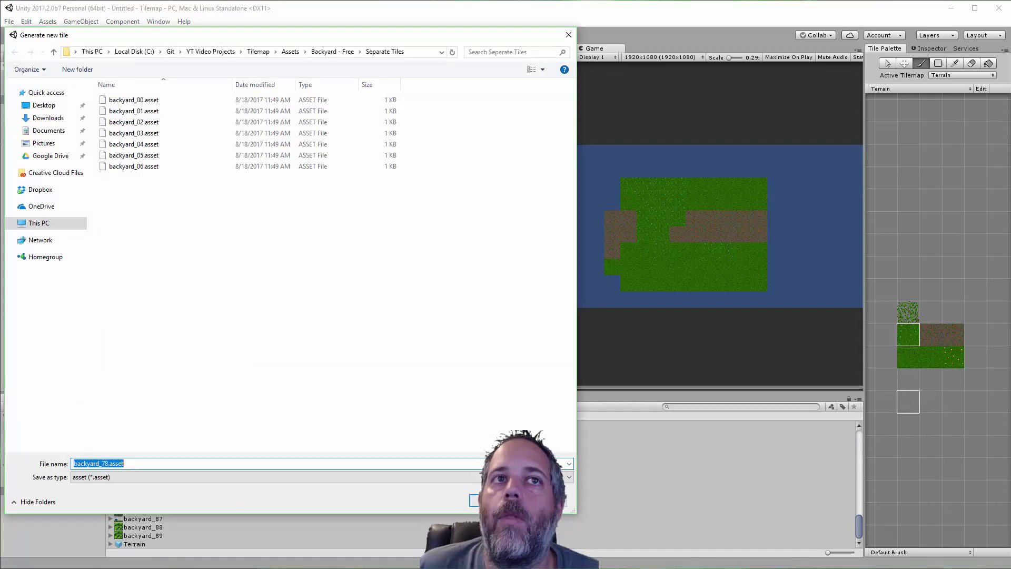
key(Return)
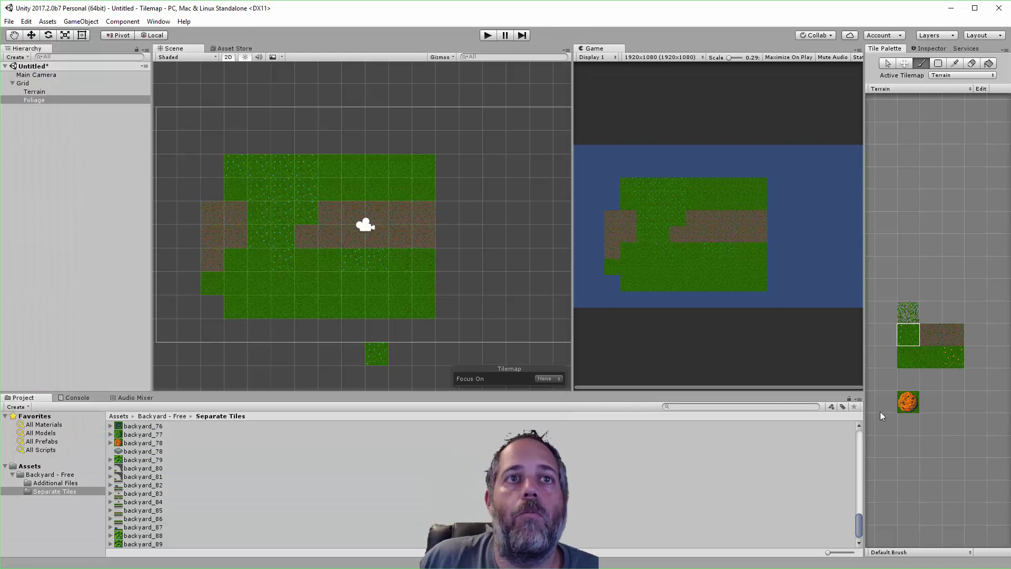
Add the transparent orange bush backyard_11 to the Terrain palette above the existing tiles, saving it as backyard_11.asset
scroll(112, 504, up, 20)
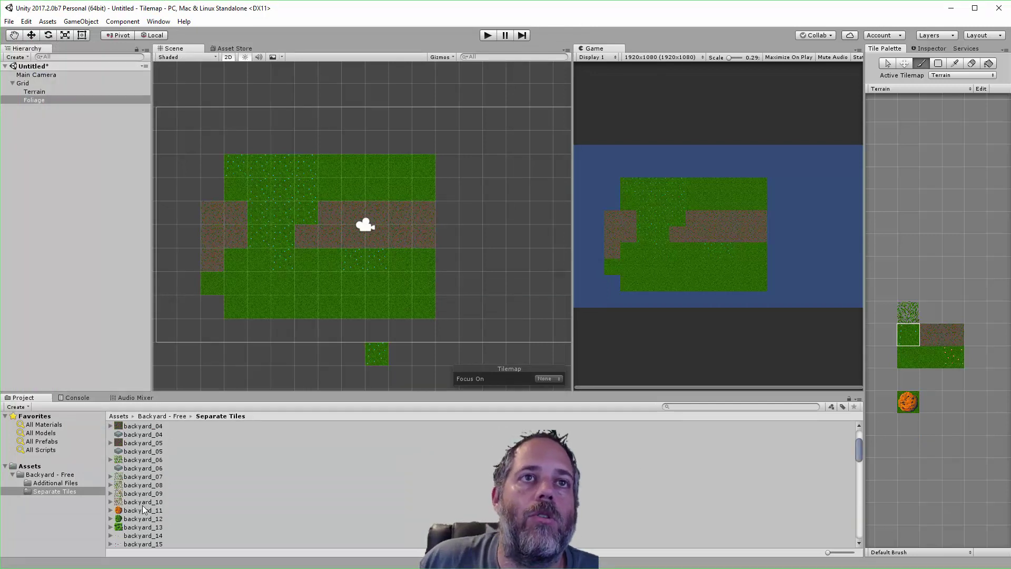
click(143, 510)
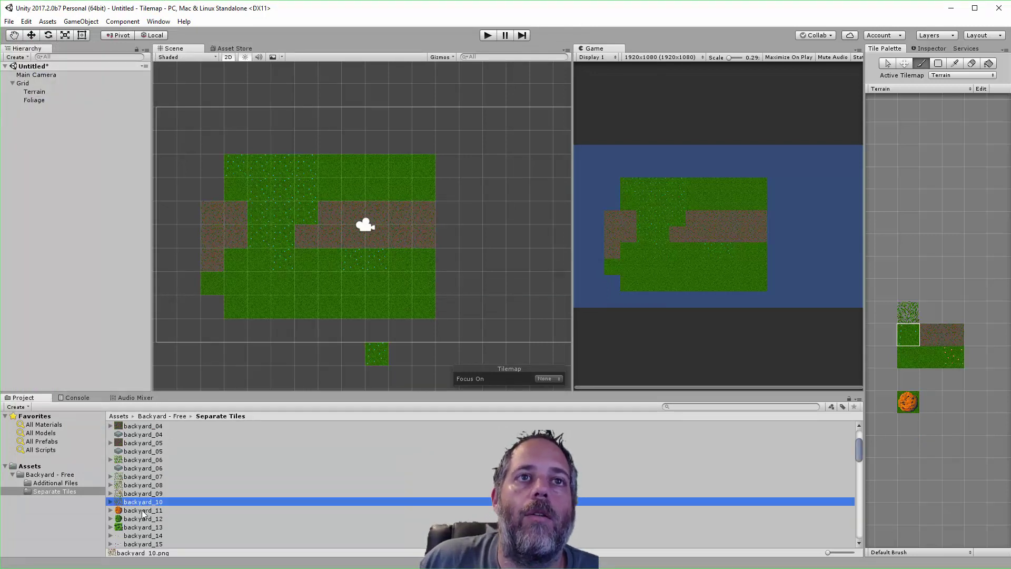
click(915, 402)
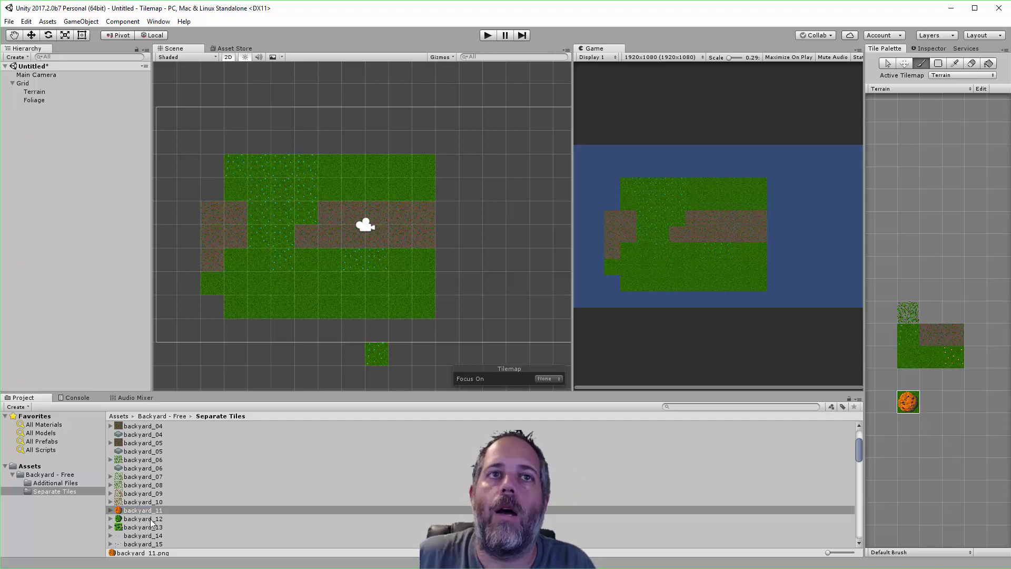
drag(147, 509, 918, 276)
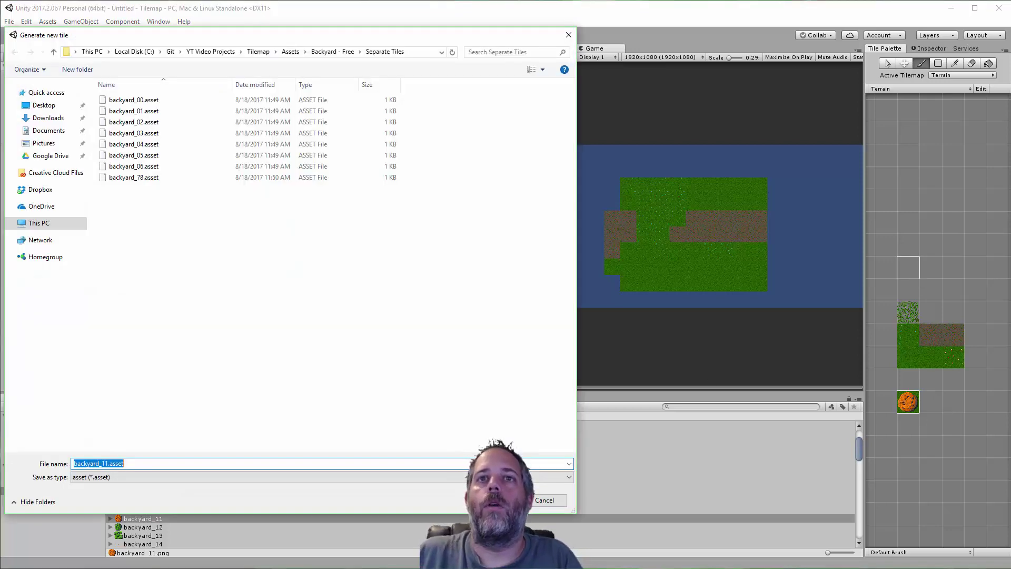
key(Return)
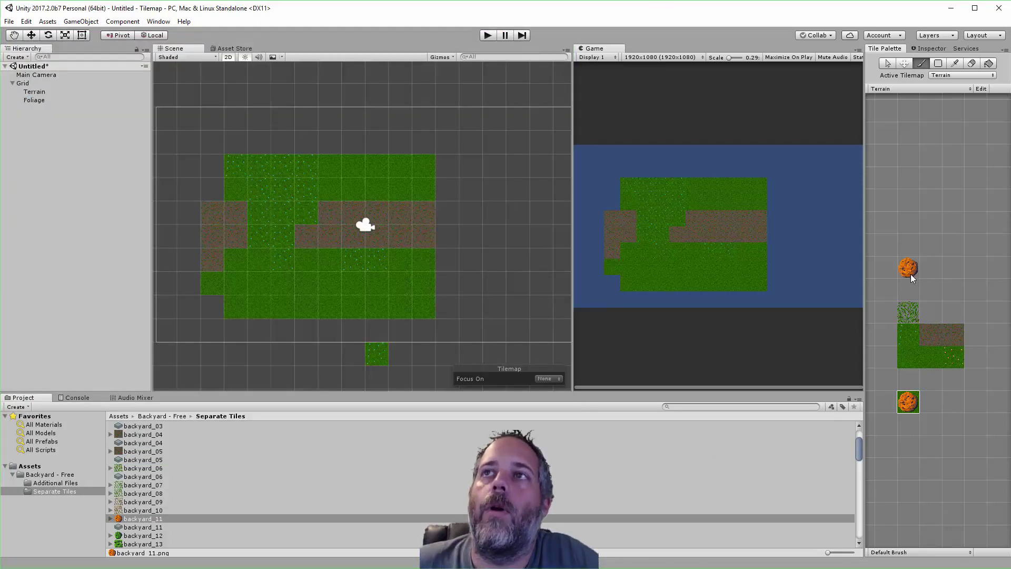
Make Foliage the active tilemap and paint two backyard_11 bushes on the grass below the dirt path
click(910, 272)
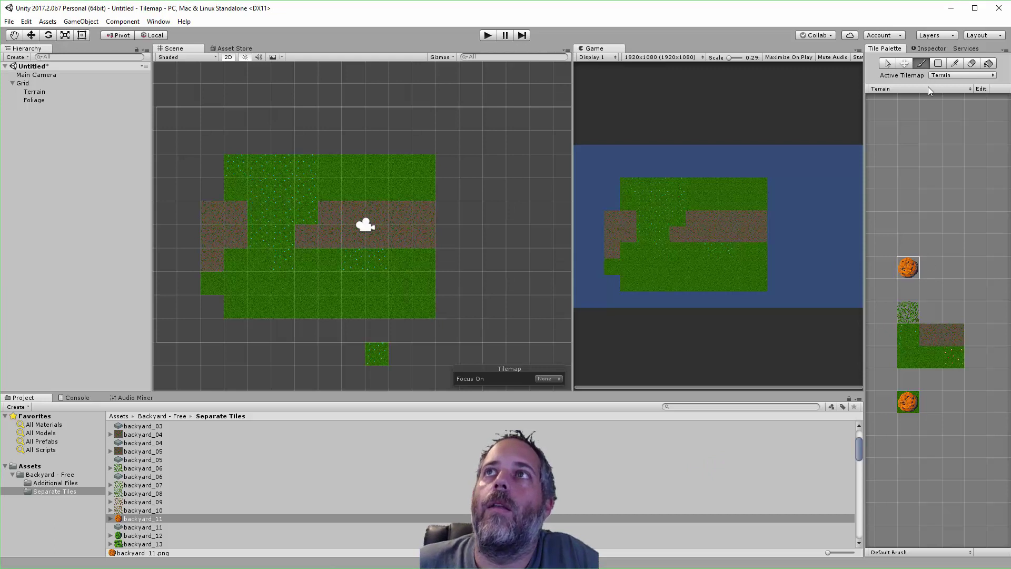
click(953, 78)
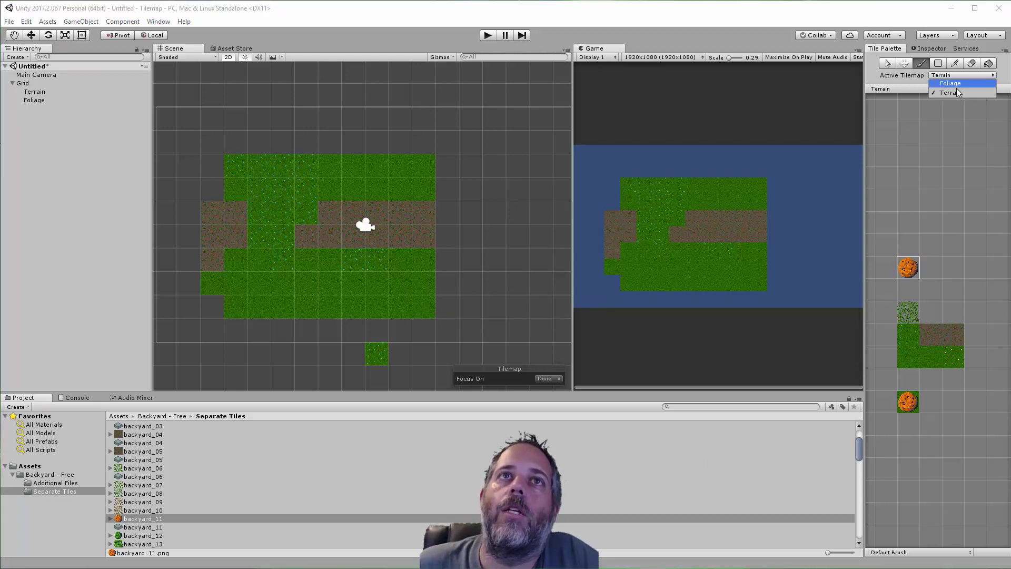
click(957, 87)
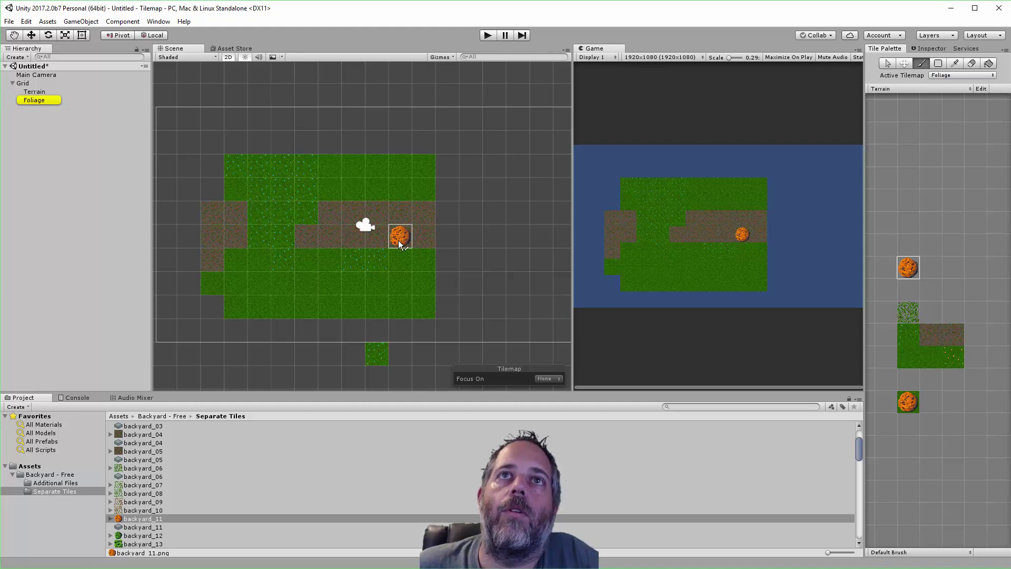
click(376, 283)
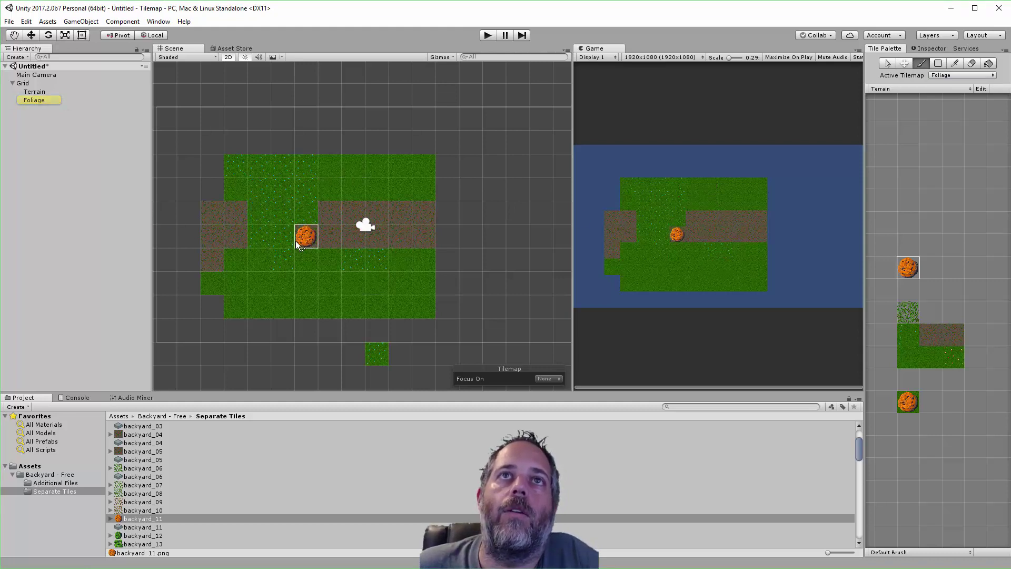
click(312, 259)
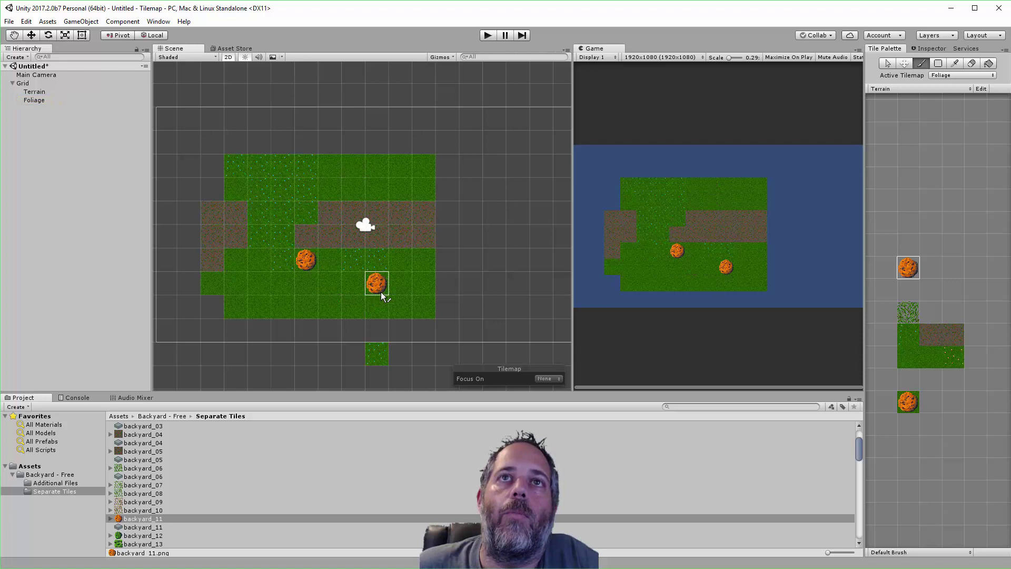
click(380, 289)
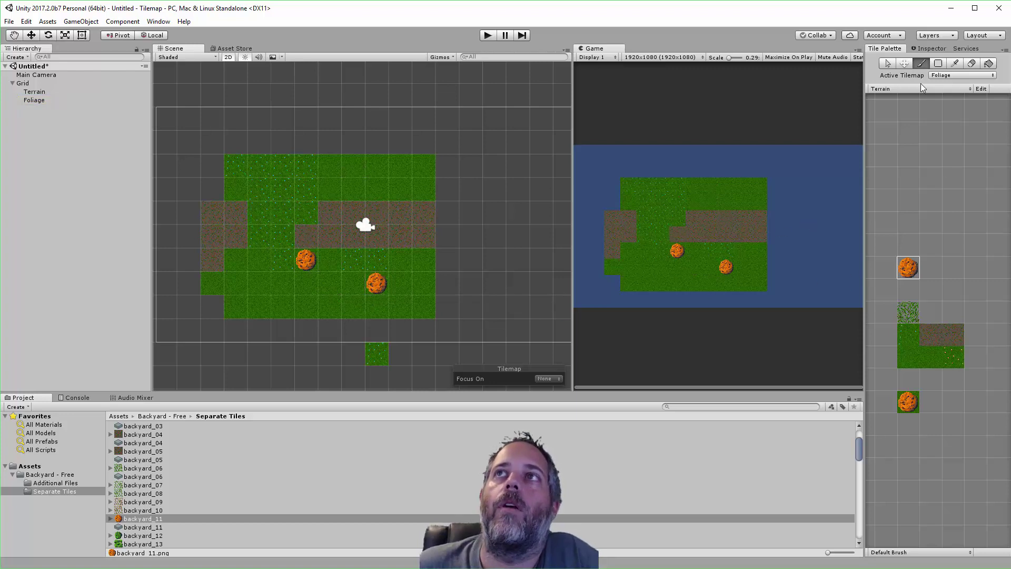
Make Terrain the active tilemap and paint a backyard_11 bush over the grass tile in the map's north-east corner
click(937, 75)
click(944, 90)
click(442, 216)
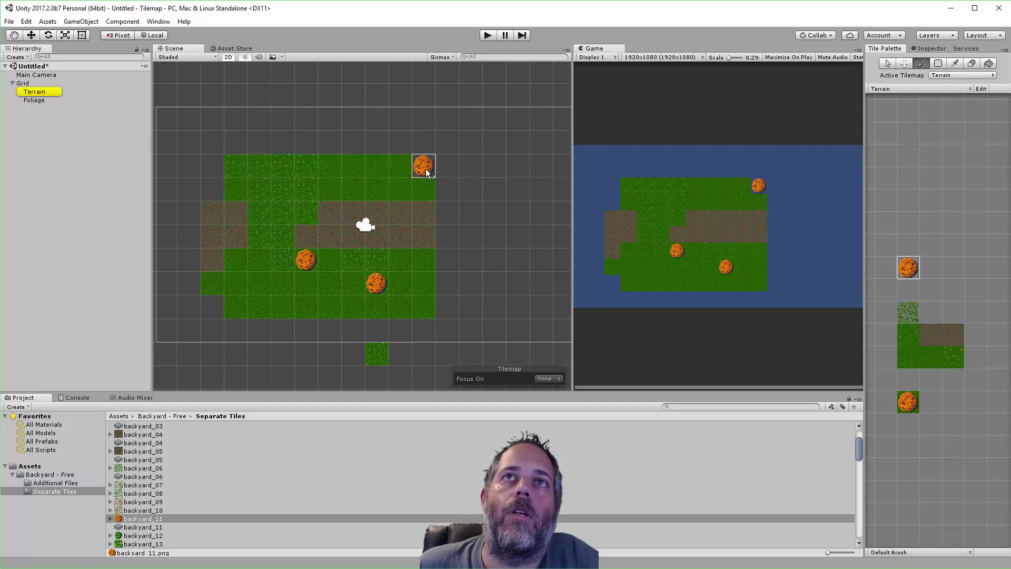
scroll(421, 168, up, 5)
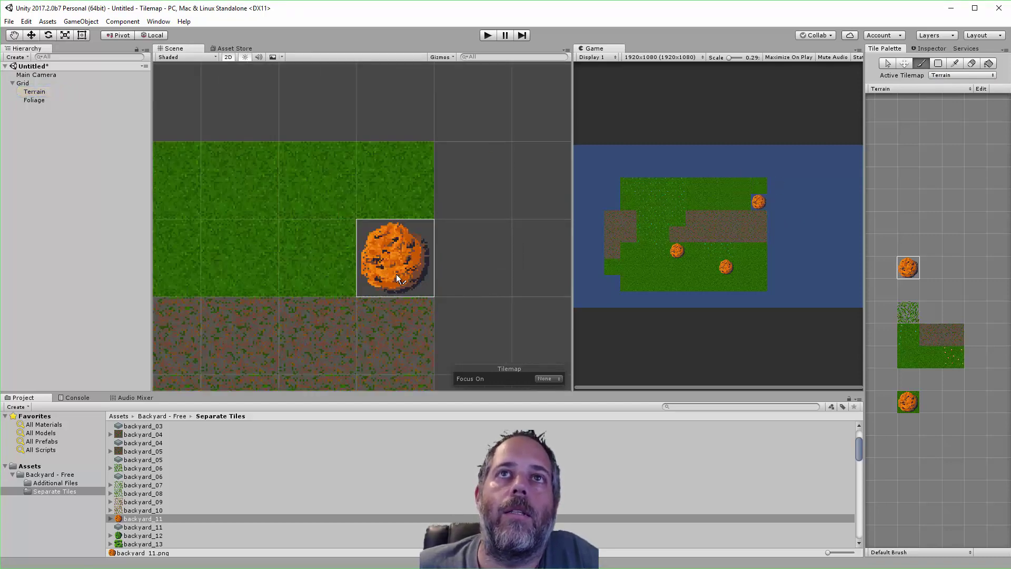
click(413, 191)
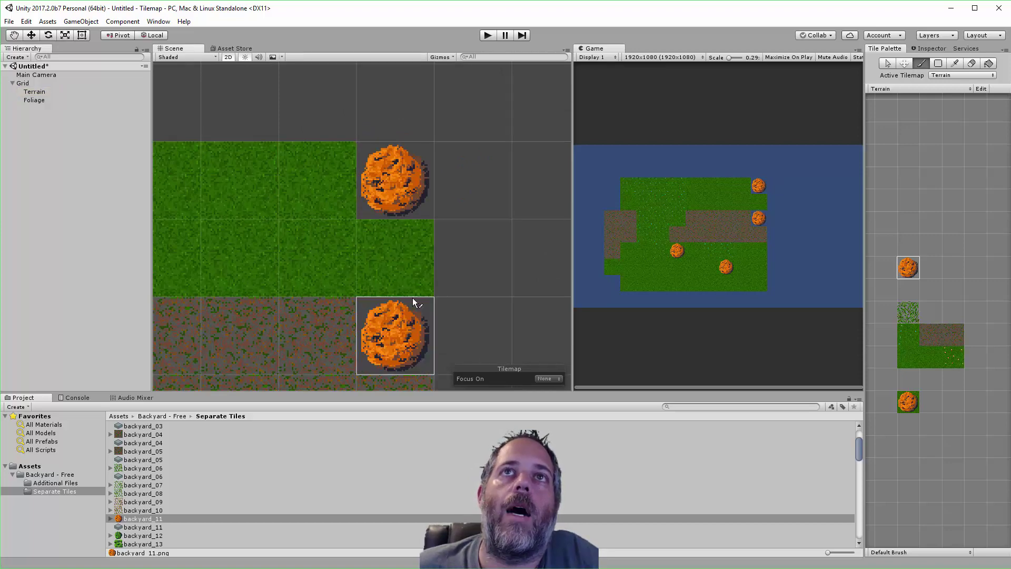
scroll(413, 300, down, 2)
Switch the active tilemap to Foliage and paint a row of three bushes above the dirt path plus one on the south-west grass
click(957, 75)
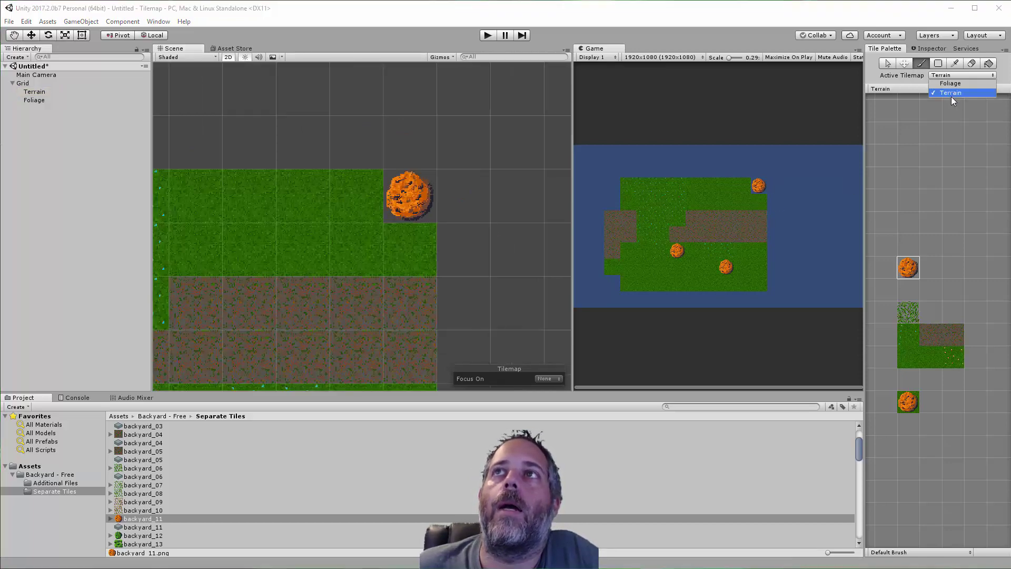
click(951, 97)
scroll(472, 216, down, 5)
click(468, 206)
drag(416, 224, 380, 224)
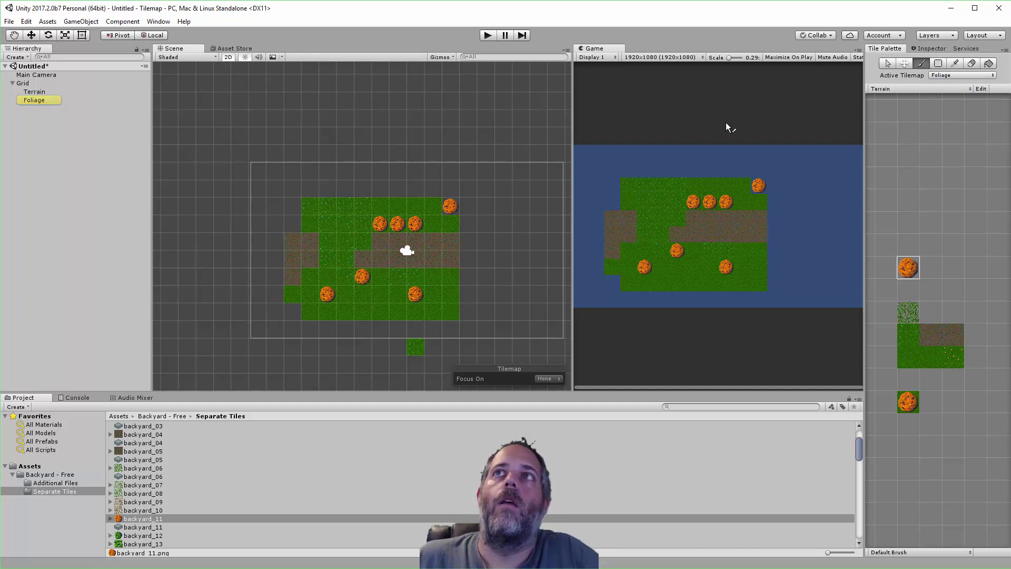
Create a new tile palette named Foliage with a Rectangle grid and Automatic cell size, stored in the Separate Tiles folder
click(883, 89)
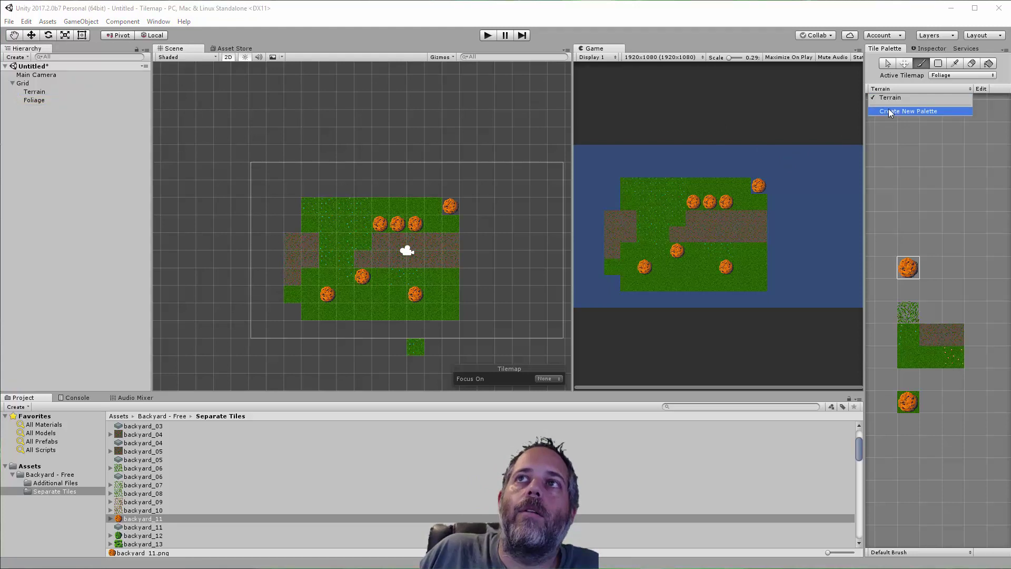
click(889, 109)
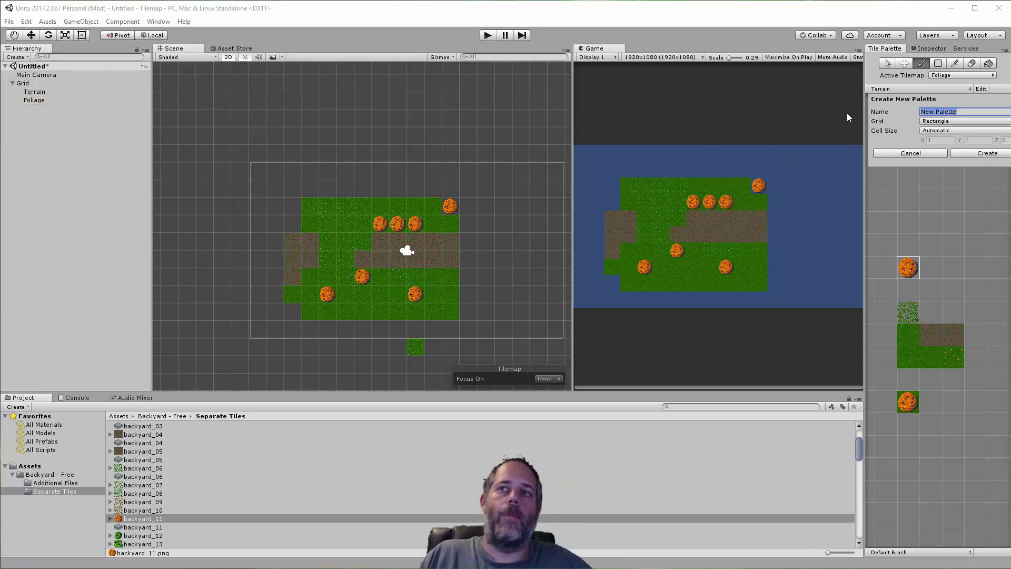
text(Fo)
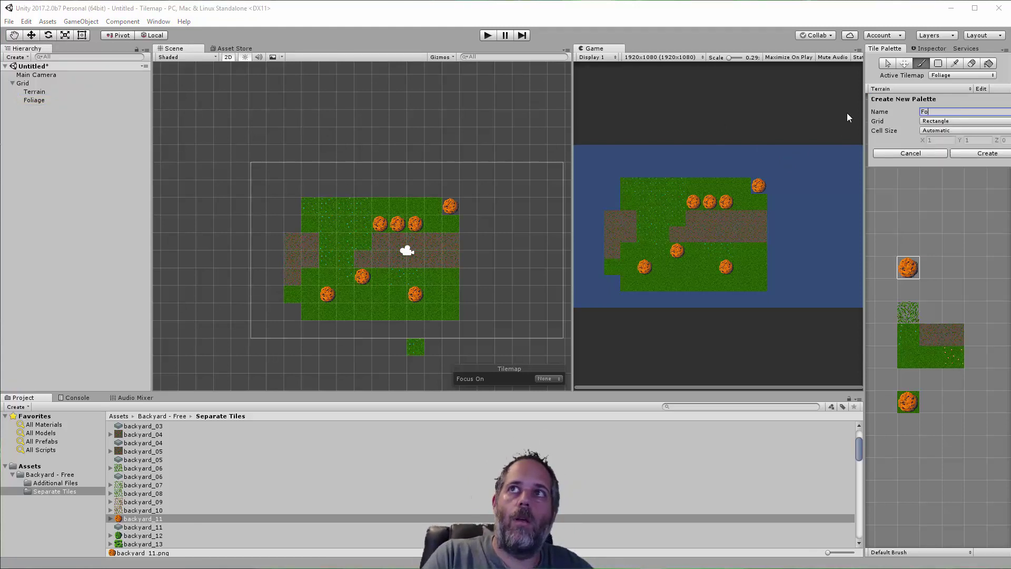
text(liage)
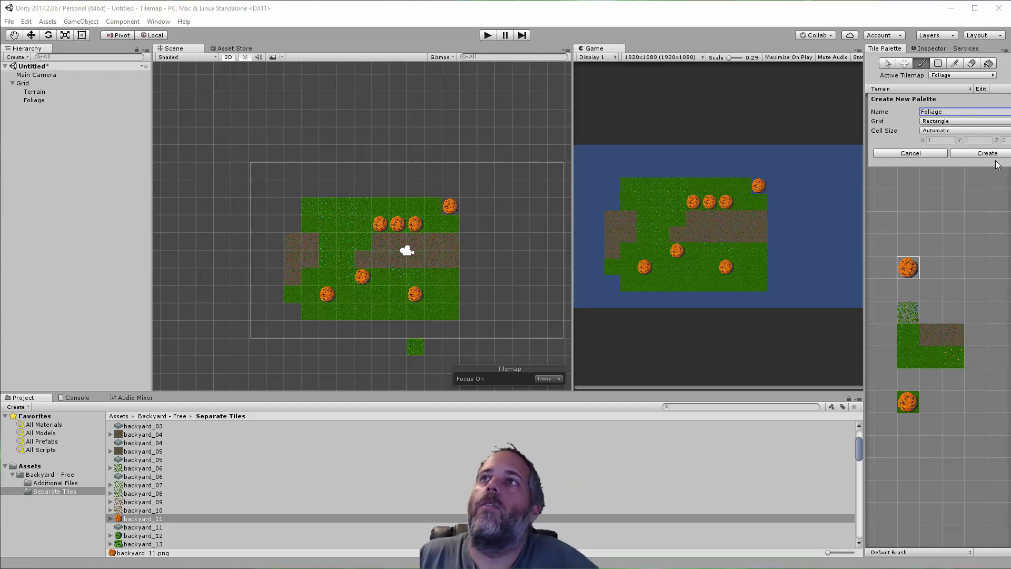
click(986, 153)
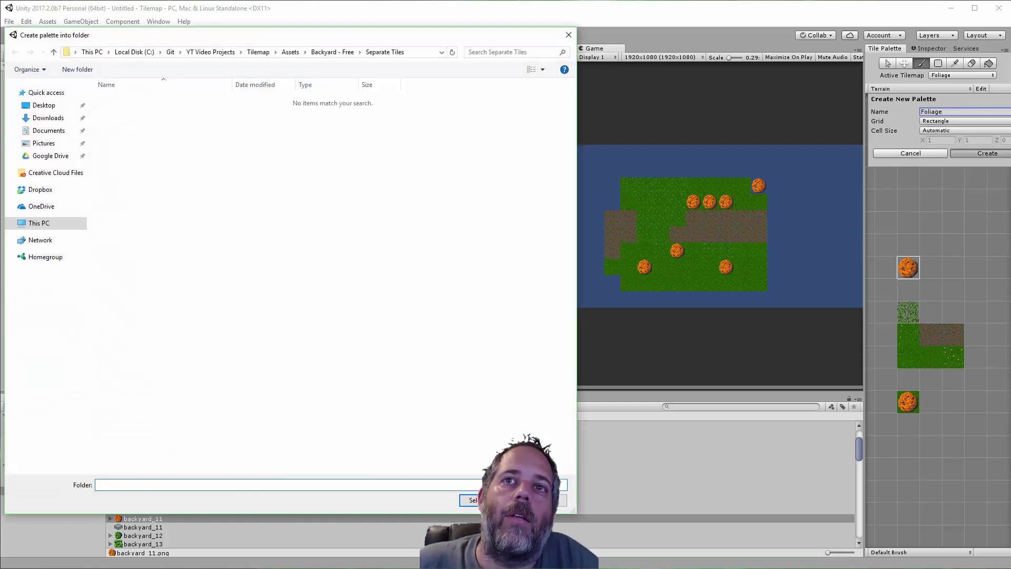
key(Return)
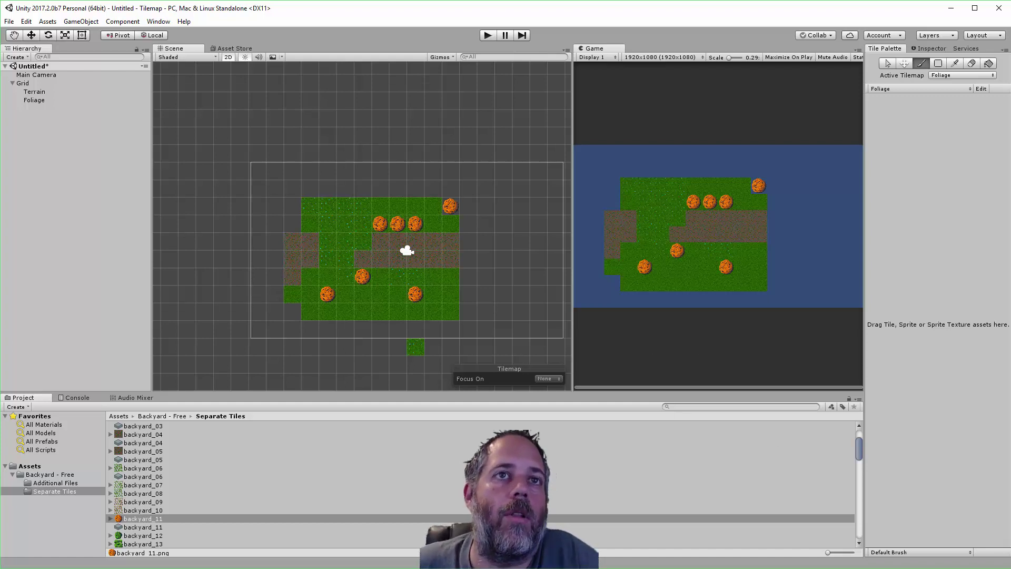
Add sprites backyard_11, 12, 38 to 42 and 45 to the Foliage palette, generating their tiles in the Separate Tiles folder
ctrl+click(143, 535)
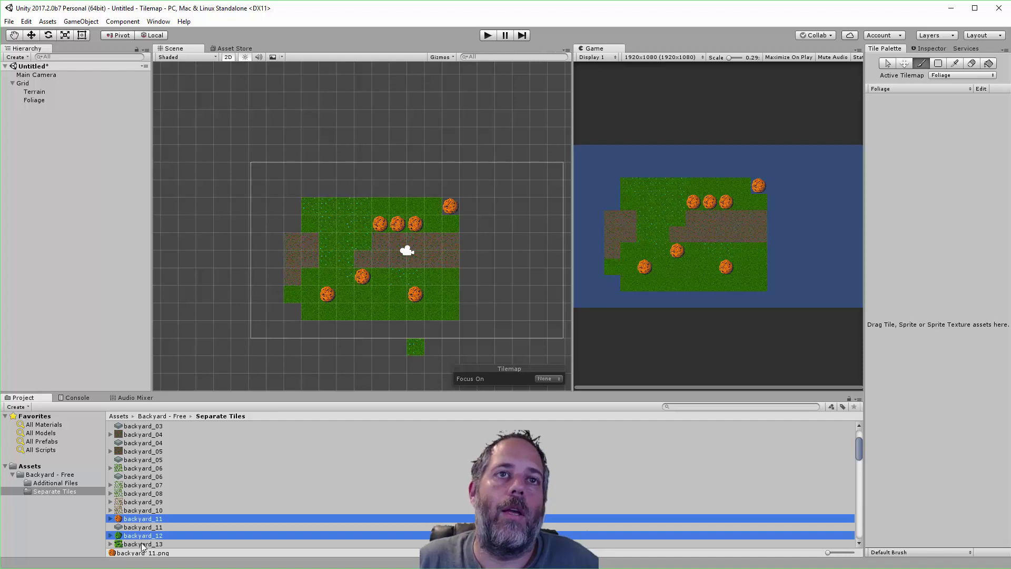
scroll(143, 547, down, 10)
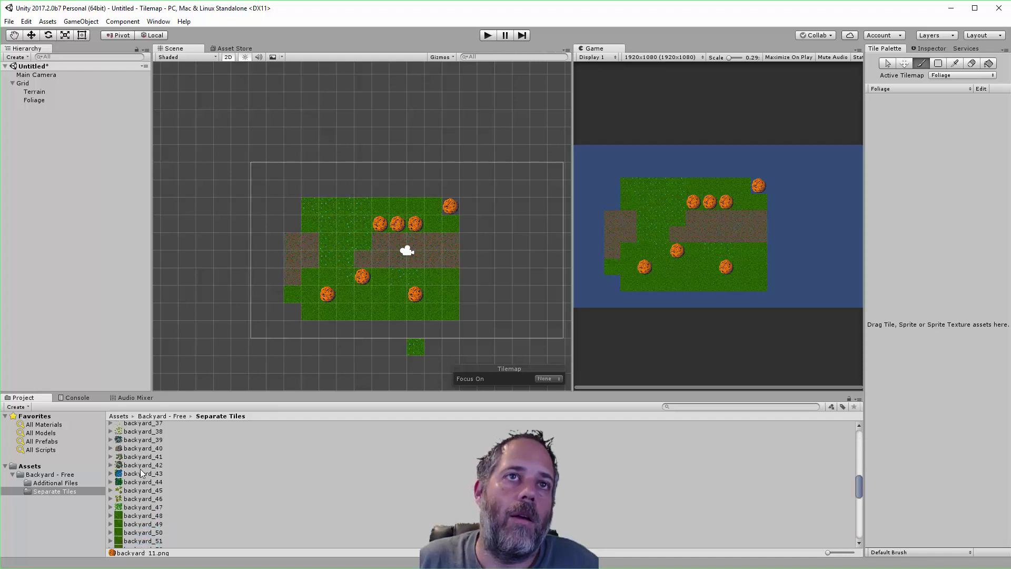
ctrl+click(133, 456)
ctrl+click(131, 465)
ctrl+click(134, 440)
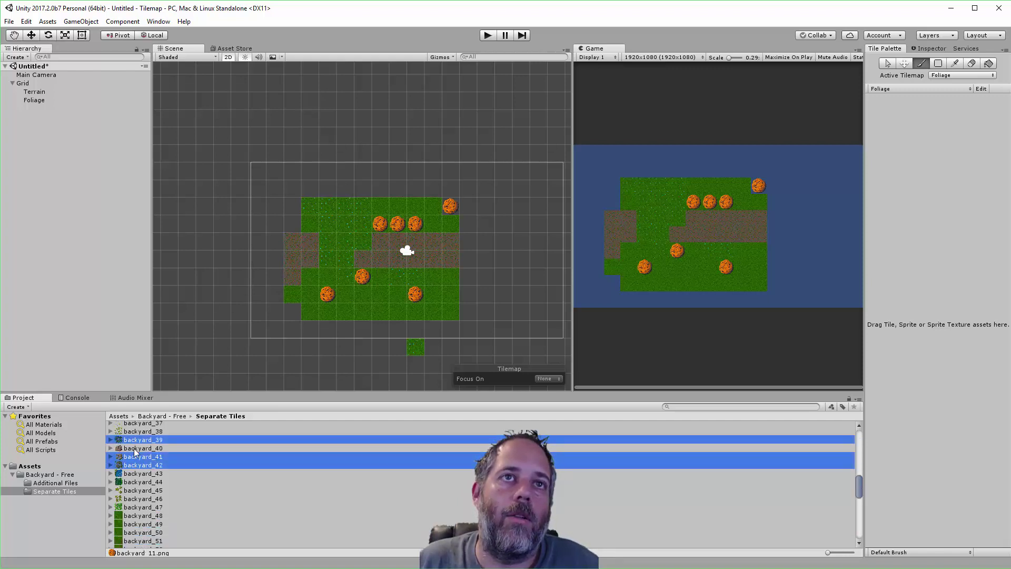
ctrl+click(134, 449)
ctrl+click(133, 435)
ctrl+click(132, 490)
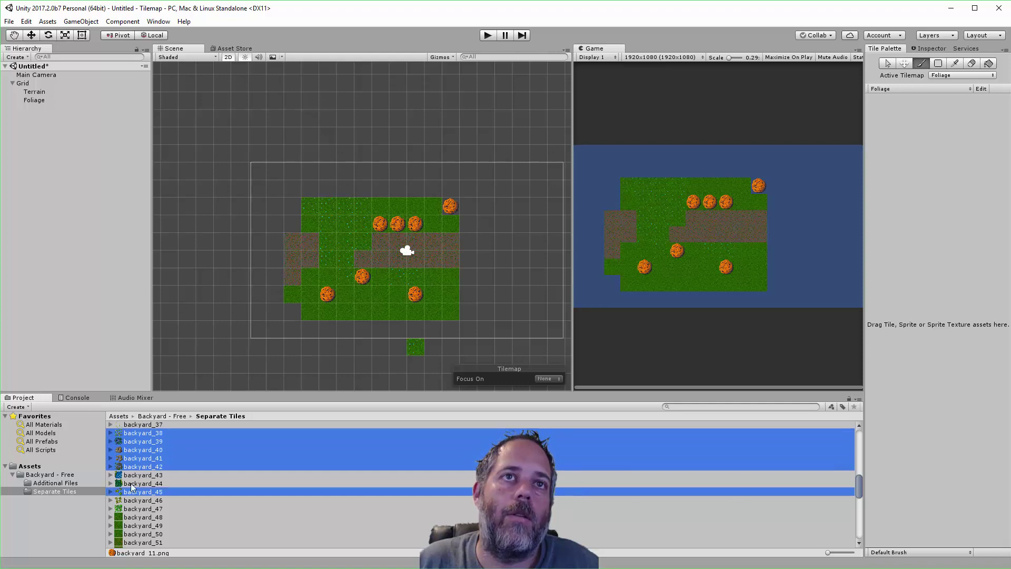
drag(138, 466, 890, 268)
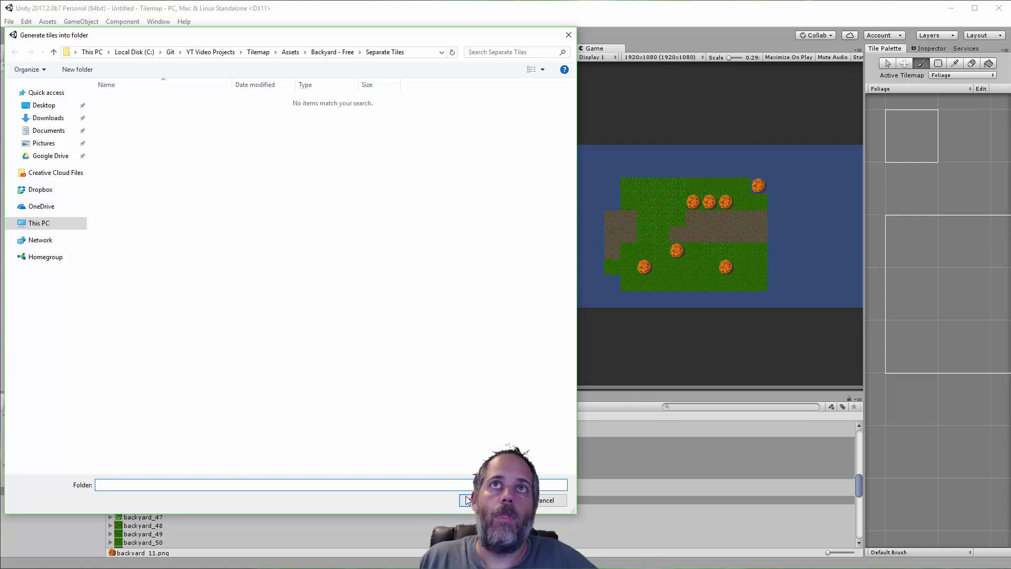
click(466, 499)
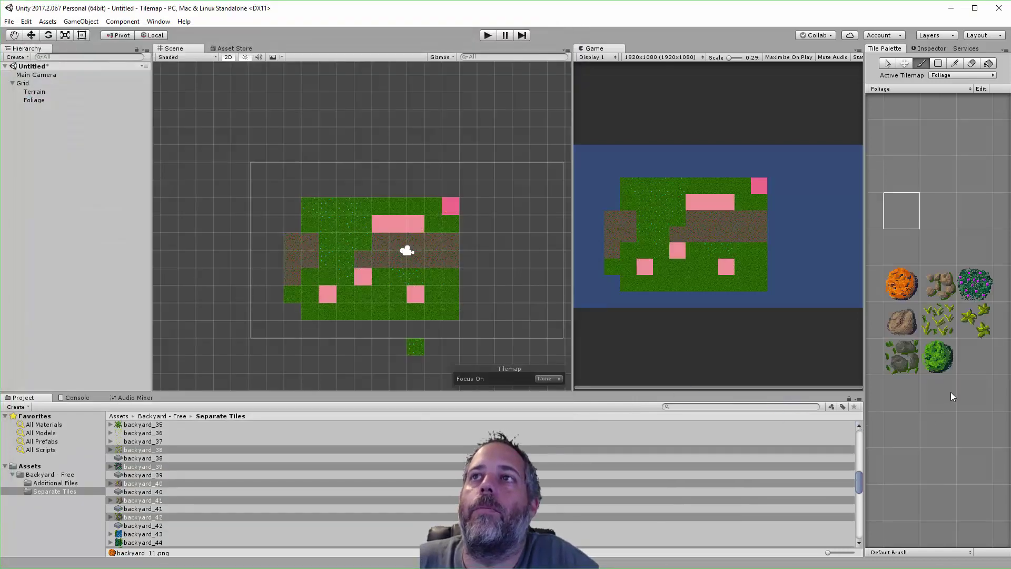
Paint two green bushes along the map's east edge and one yellow-green sprout tile on the eastern dirt path
click(952, 355)
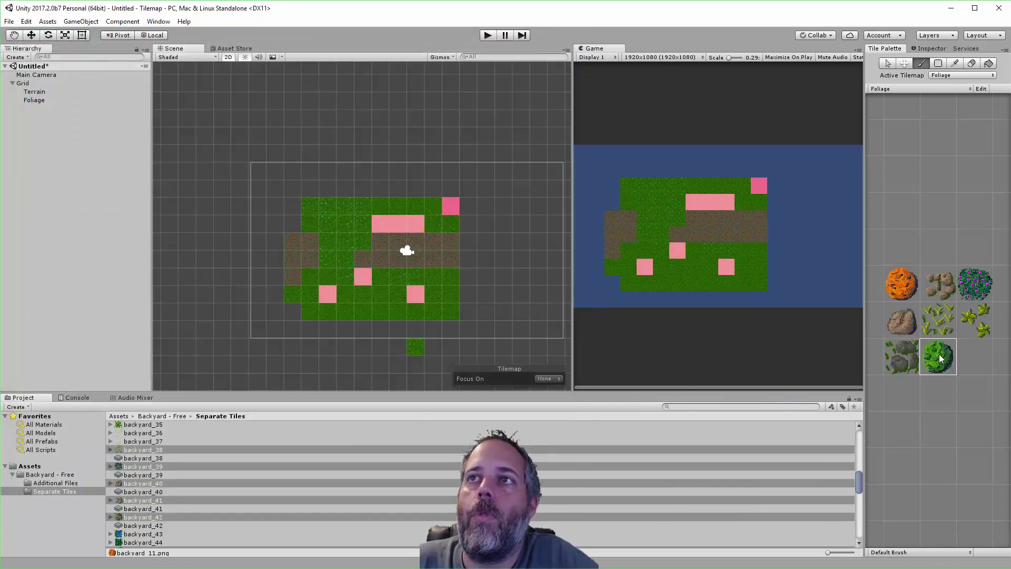
click(451, 293)
click(450, 258)
click(938, 319)
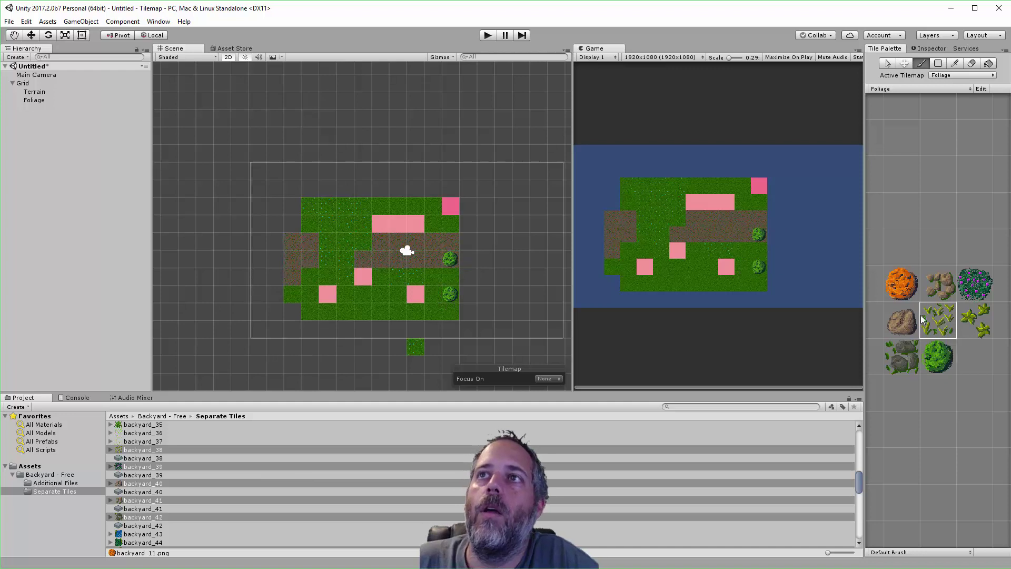
click(431, 242)
Paint orange bushes over the three pink tiles above the dirt path and the pink tile in the north-east corner
click(900, 284)
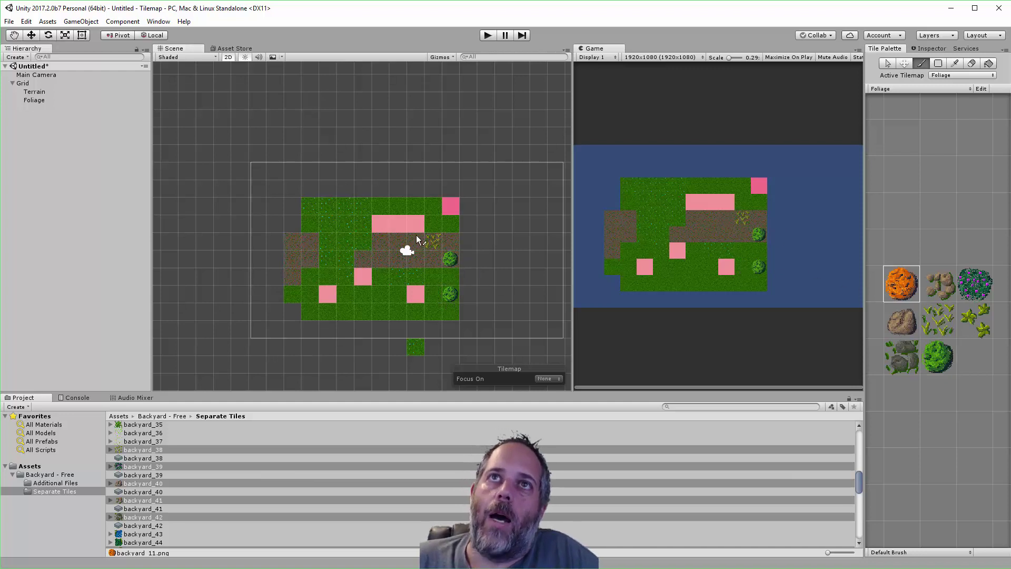
click(381, 231)
click(400, 223)
click(415, 224)
click(451, 207)
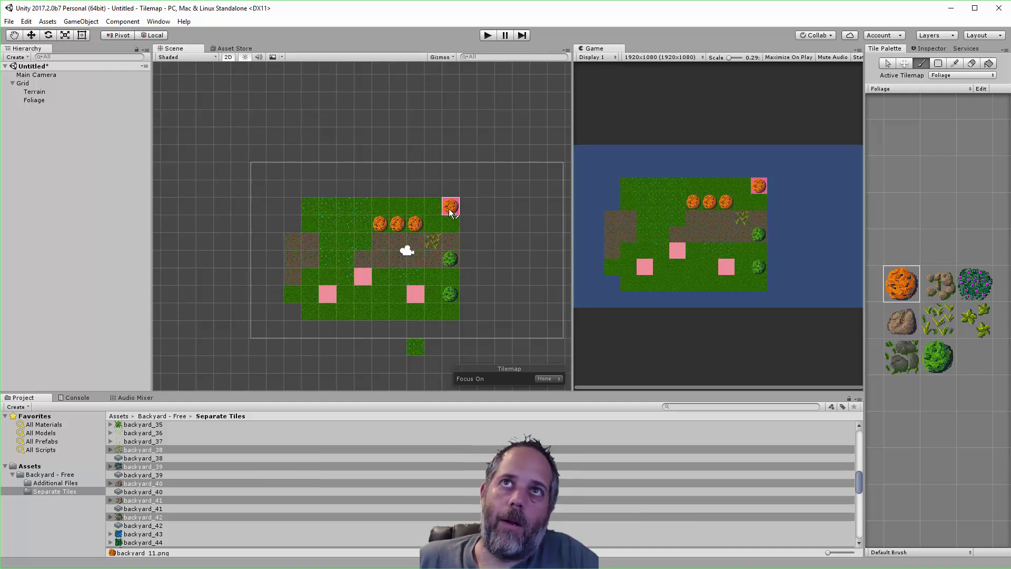
click(432, 241)
key(ctrl+z)
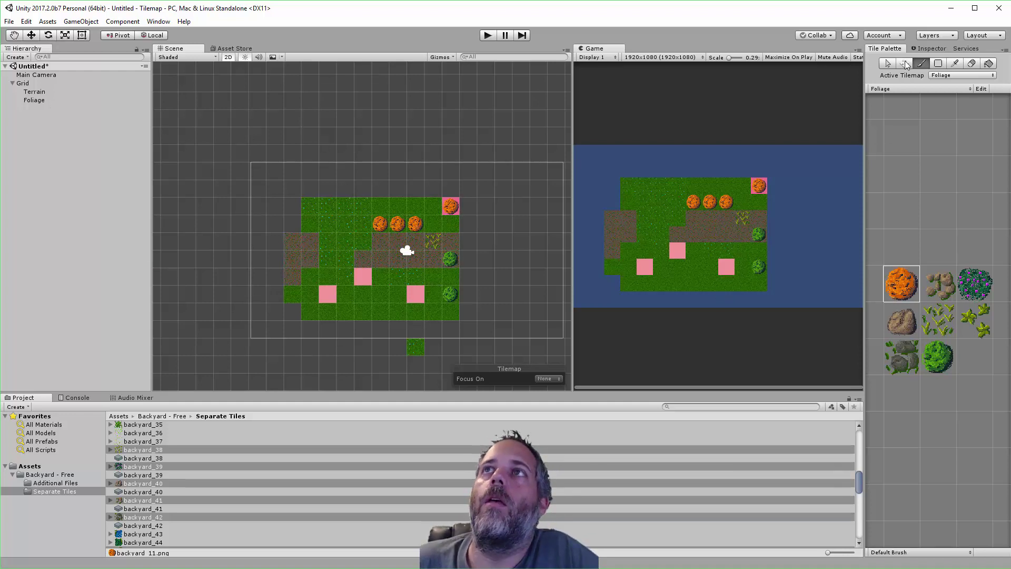
Try an Order in Layer of -1 on the Foliage tilemap's renderer, and set it to 1 instead
click(928, 48)
click(35, 101)
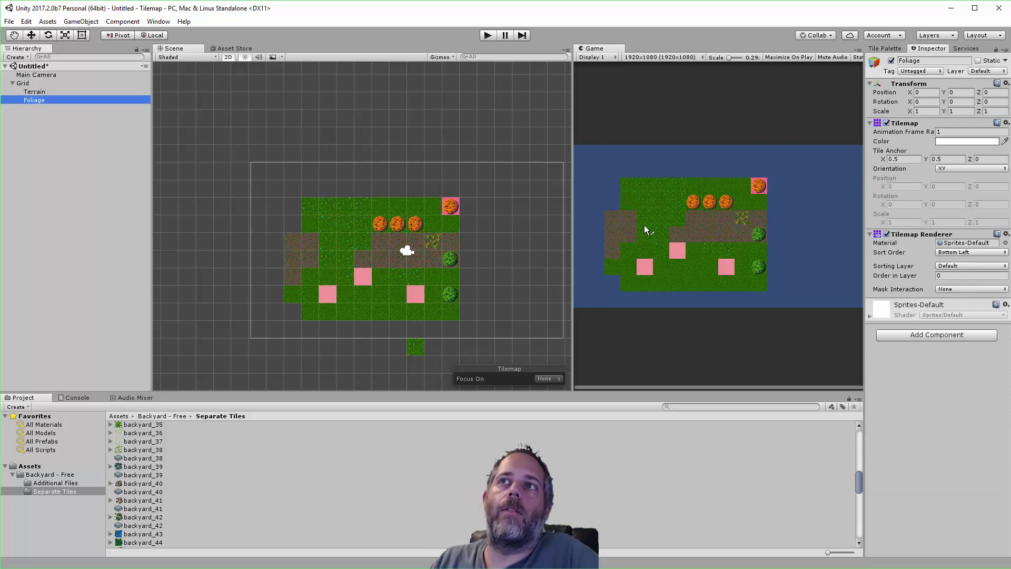
click(963, 276)
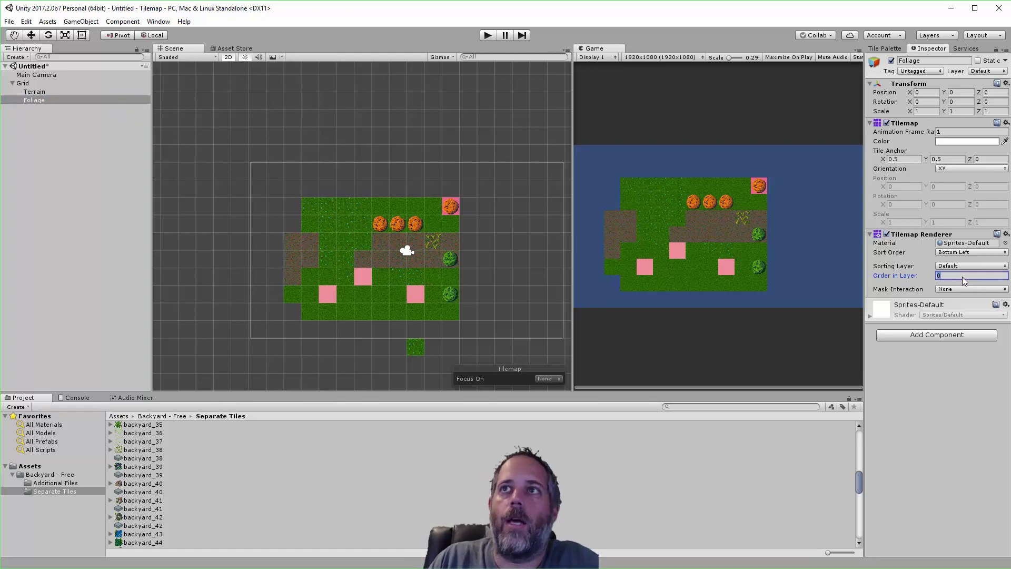
text(-1)
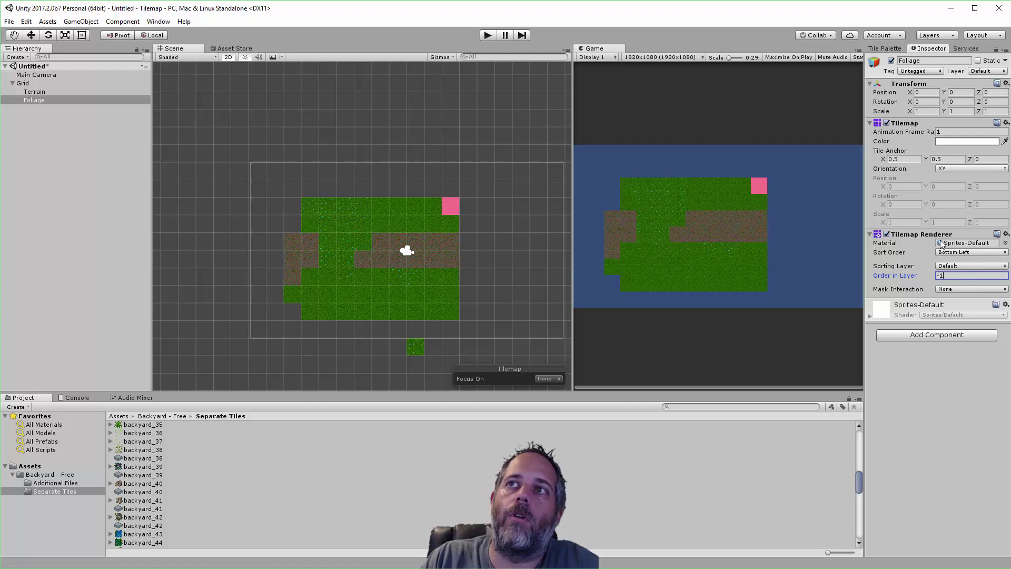
key(BackSpace)
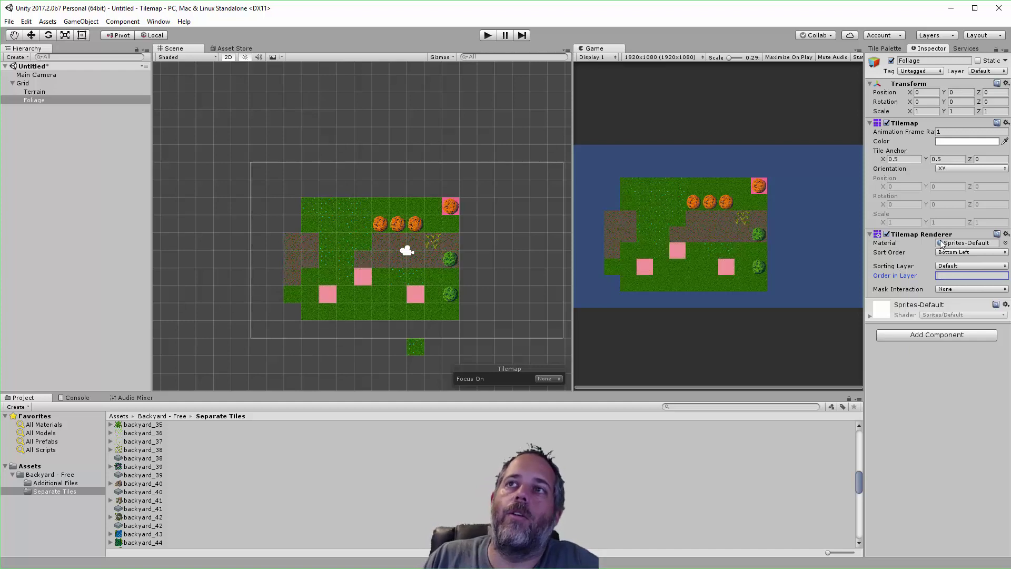
text(1)
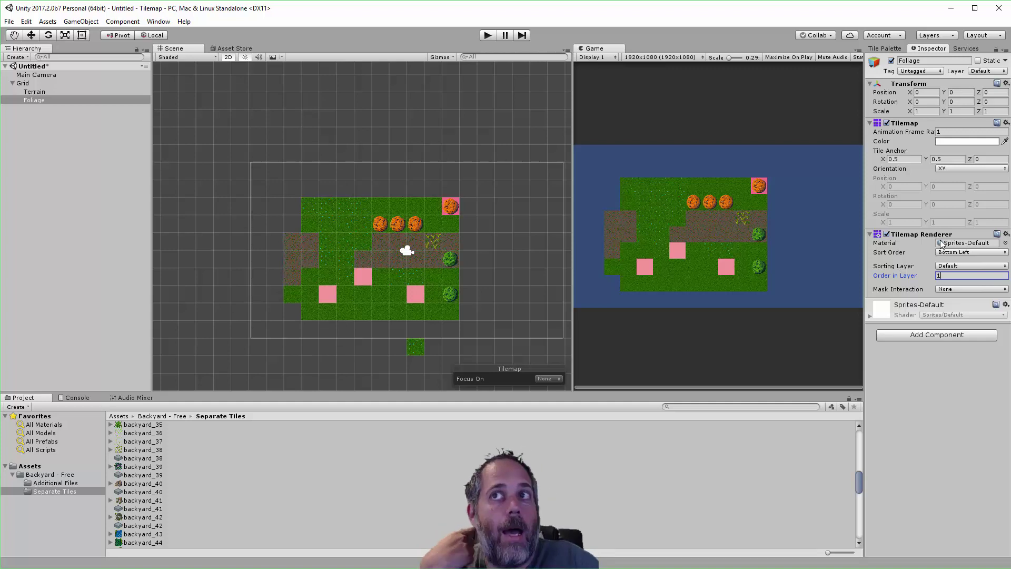
click(912, 378)
Paint orange bushes over the three pink tiles south of the dirt path, plus one beside the south-west bush
click(402, 308)
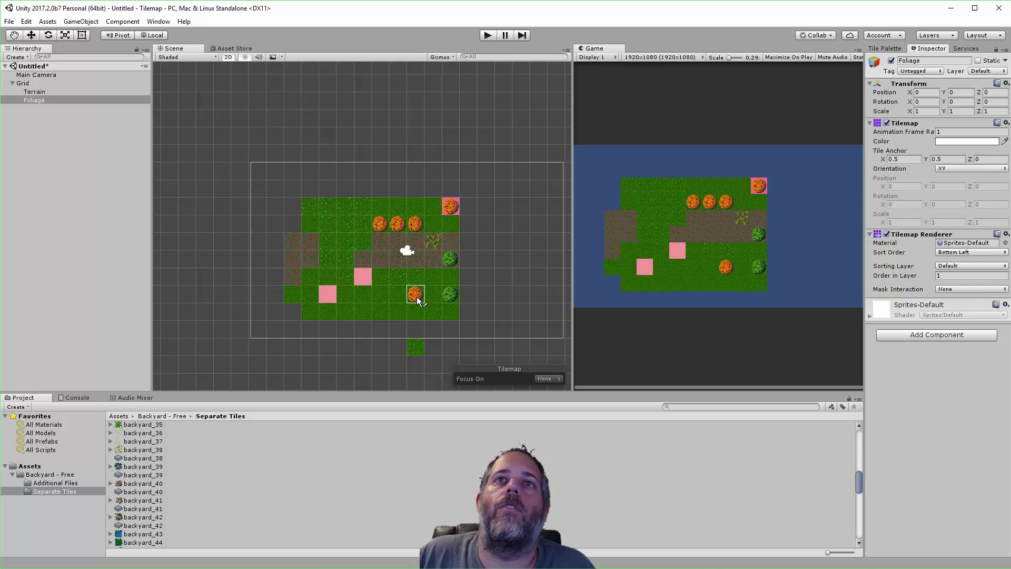
click(415, 295)
click(362, 277)
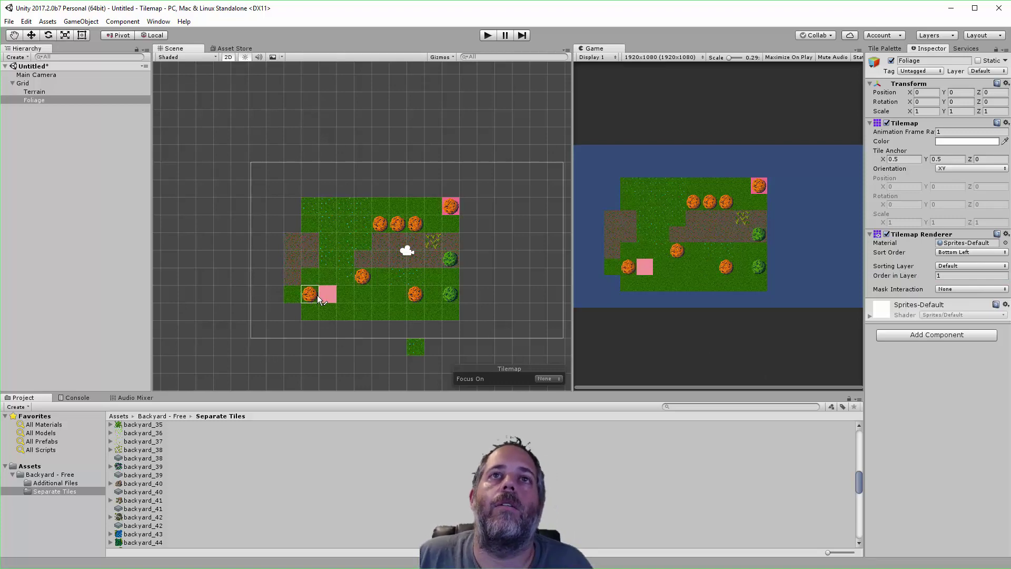
click(319, 296)
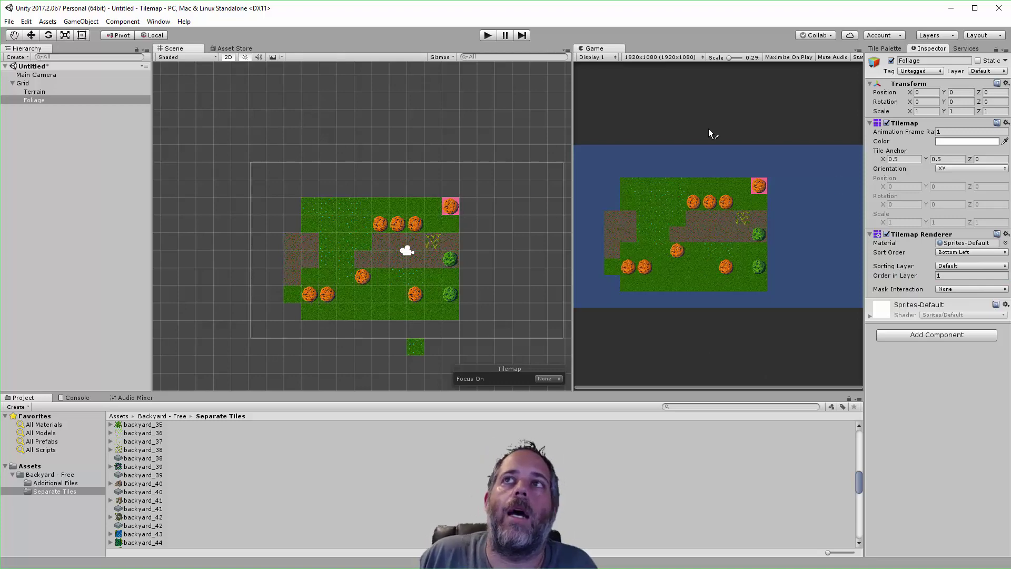
scroll(462, 254, up, 3)
click(430, 185)
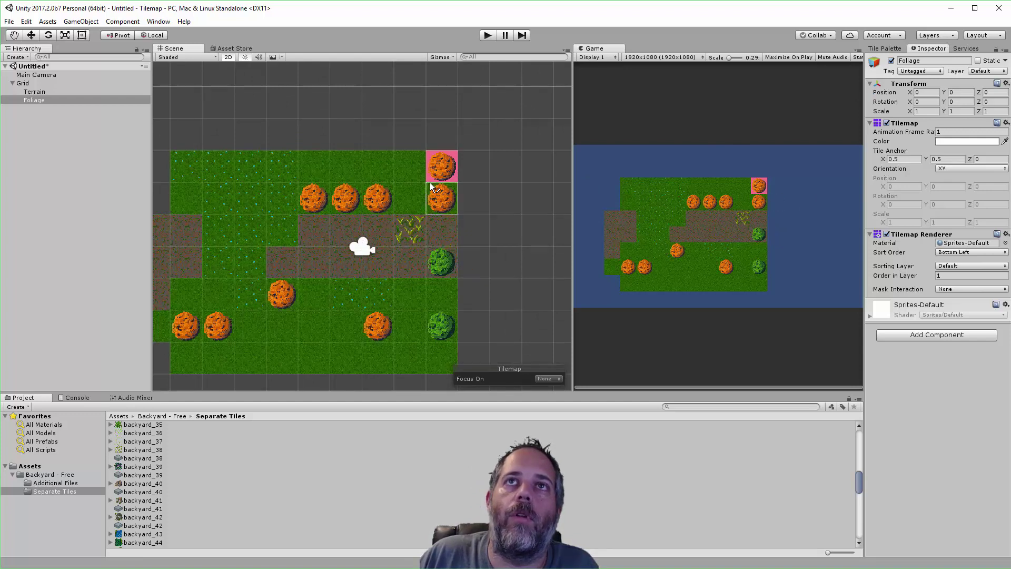
Switch both active tilemap and palette to Terrain and paint plain grass over the pink tile in the north-east corner
click(51, 92)
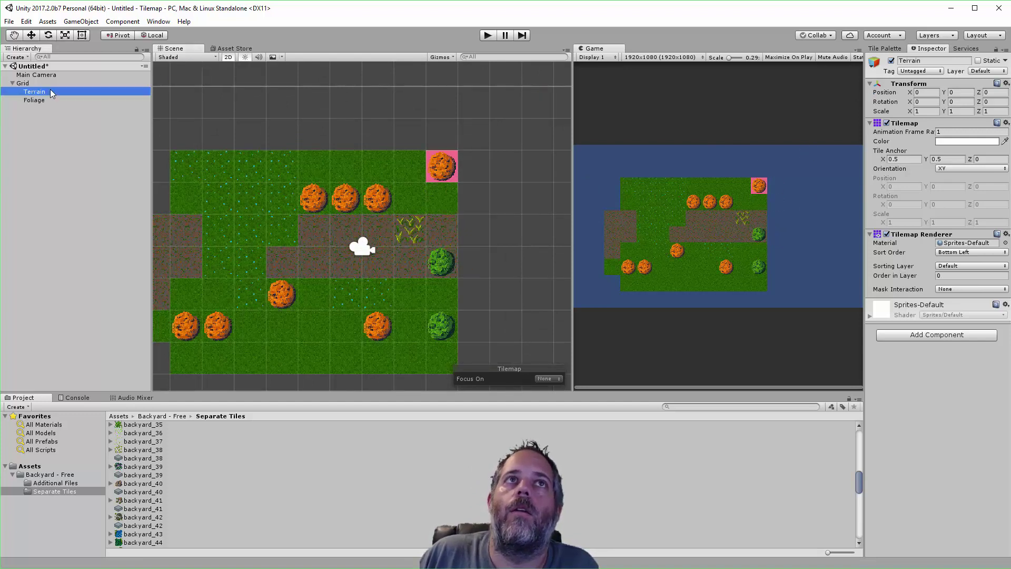
click(878, 48)
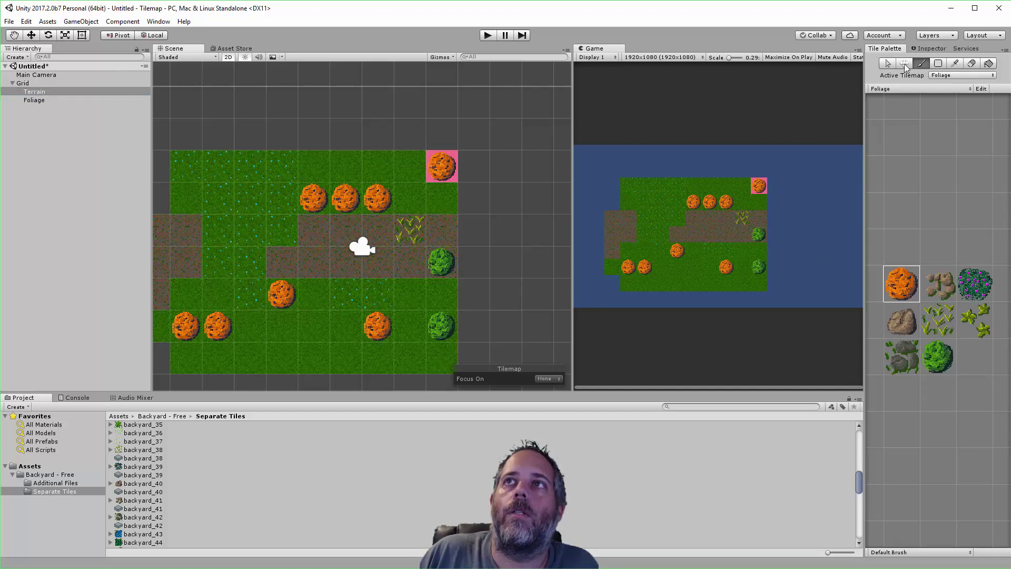
click(940, 76)
click(943, 85)
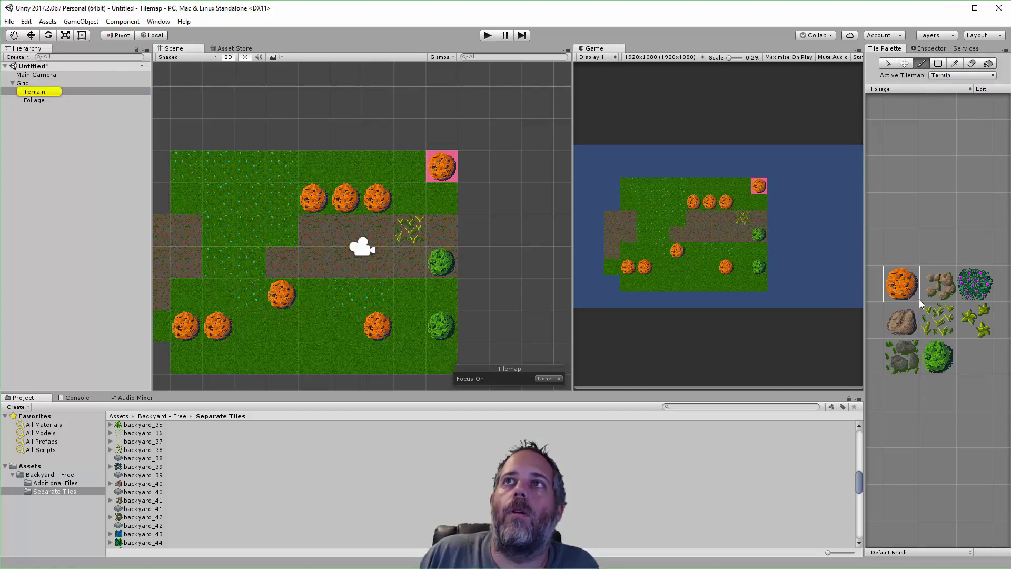
click(904, 88)
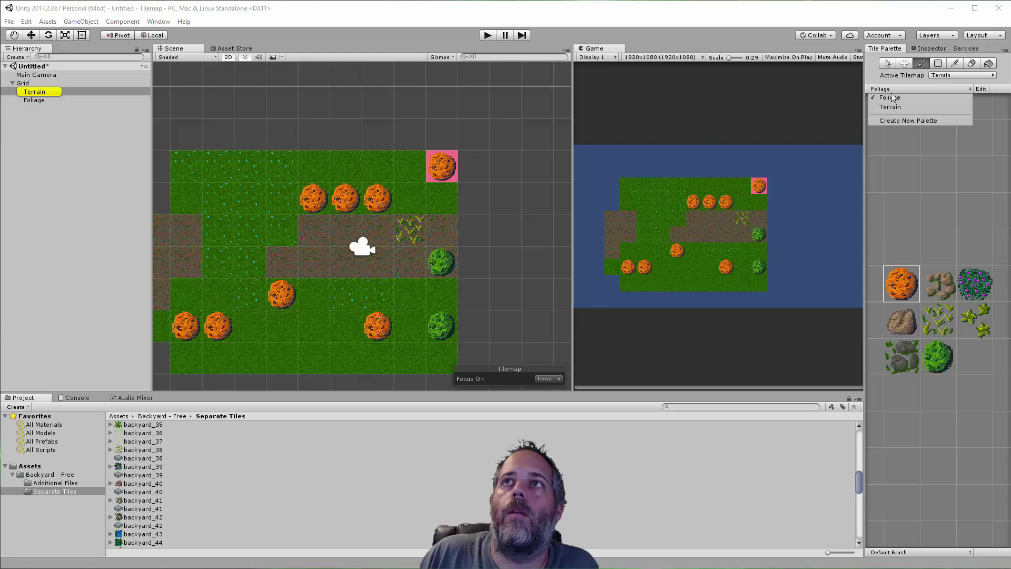
click(895, 106)
click(943, 332)
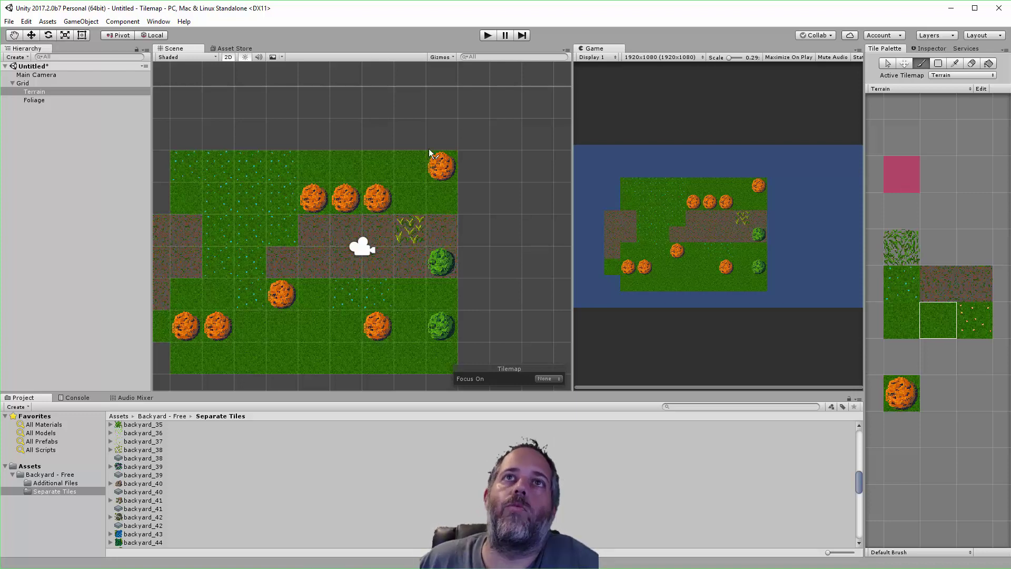
Move the Main Camera slightly up and to the left in the scene
click(30, 75)
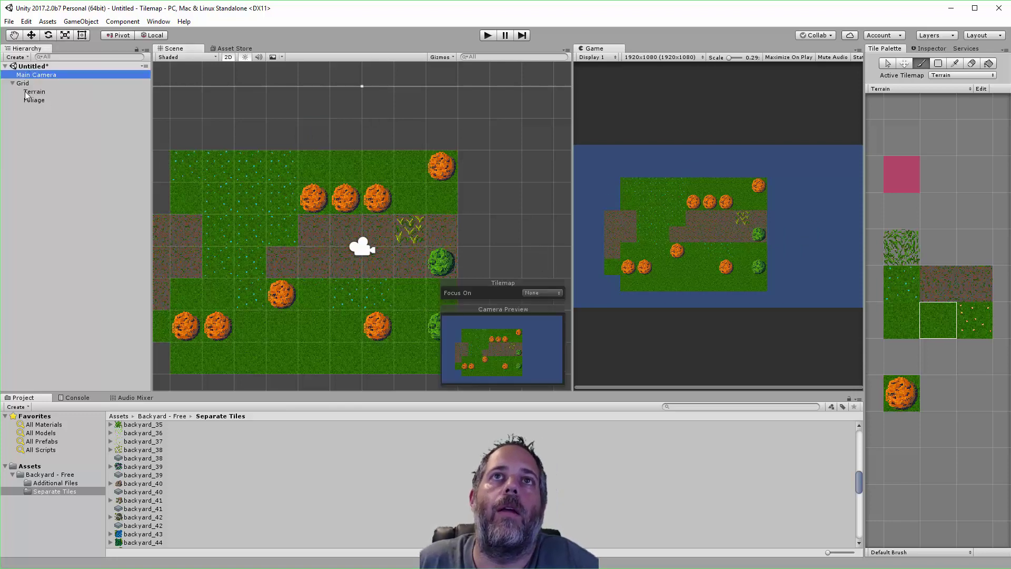
click(31, 35)
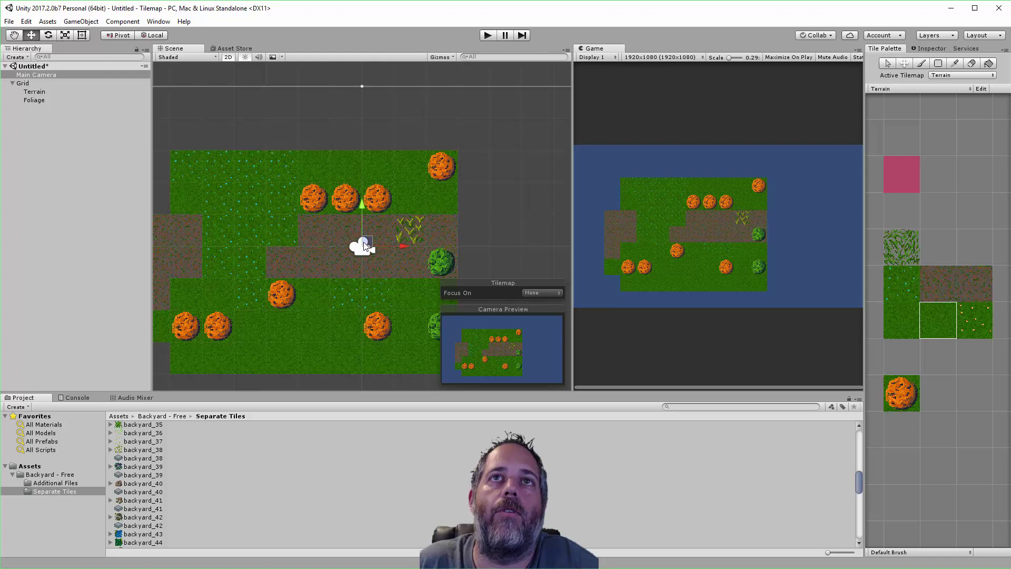
mouse_move(363, 247)
mouse_down()
mouse_move(372, 227)
mouse_move(361, 240)
mouse_up()
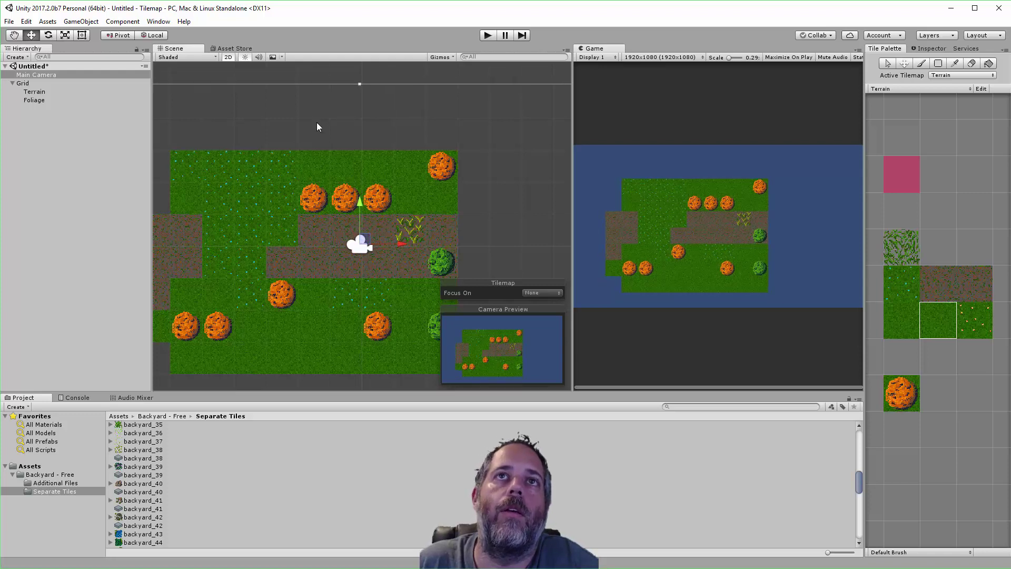
Move the Terrain tilemap down by about half a cell in the scene
click(308, 176)
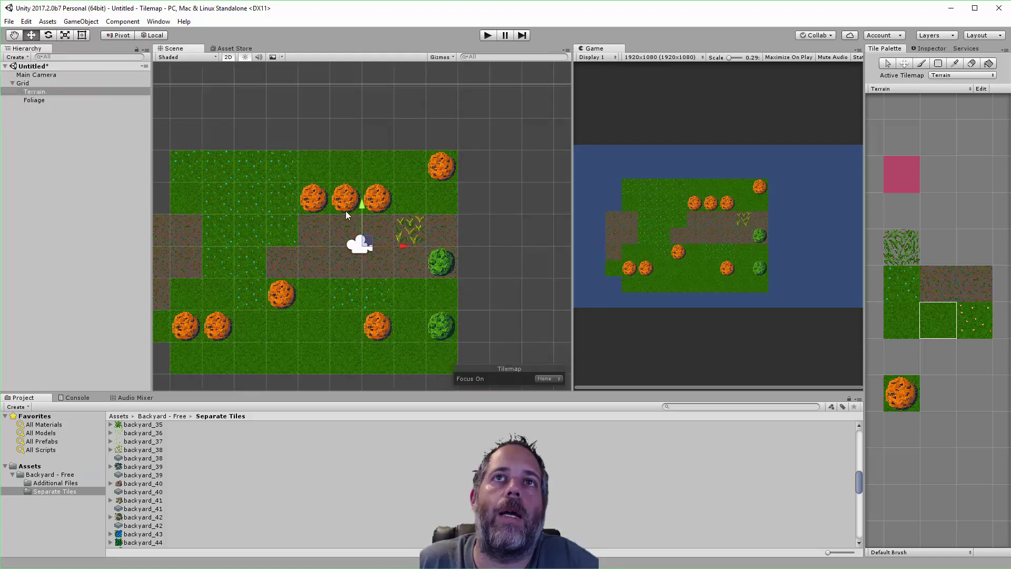
drag(371, 238, 370, 246)
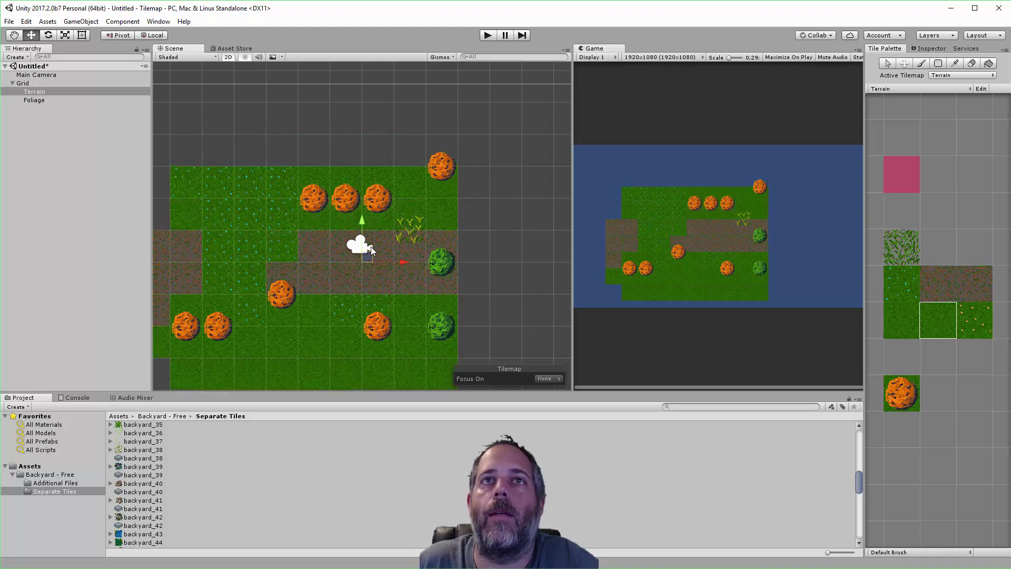
click(370, 242)
Close the Tile Palette and select the Foliage tilemap through its north-east bush in the scene
click(902, 328)
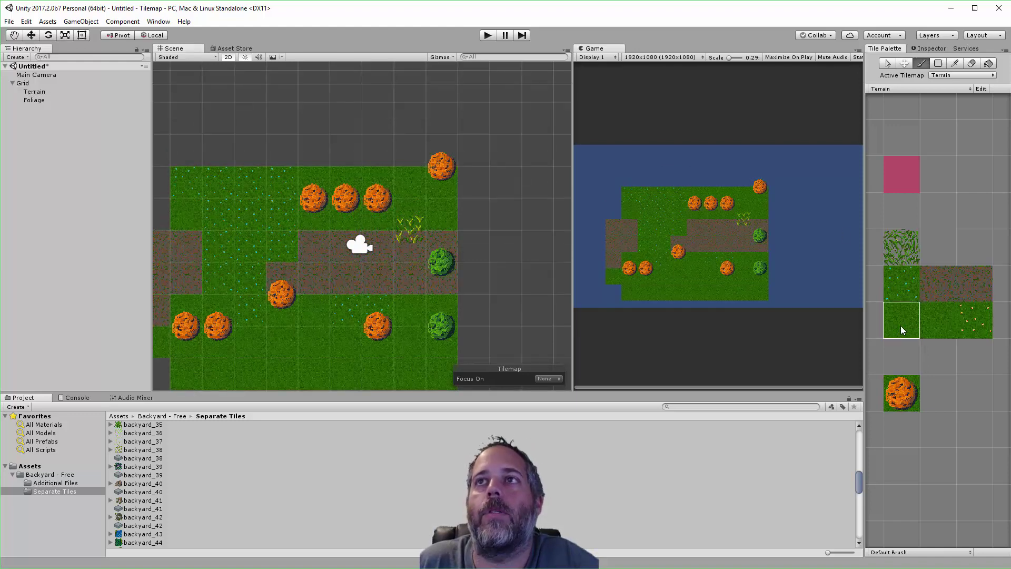
right_click(897, 50)
click(927, 68)
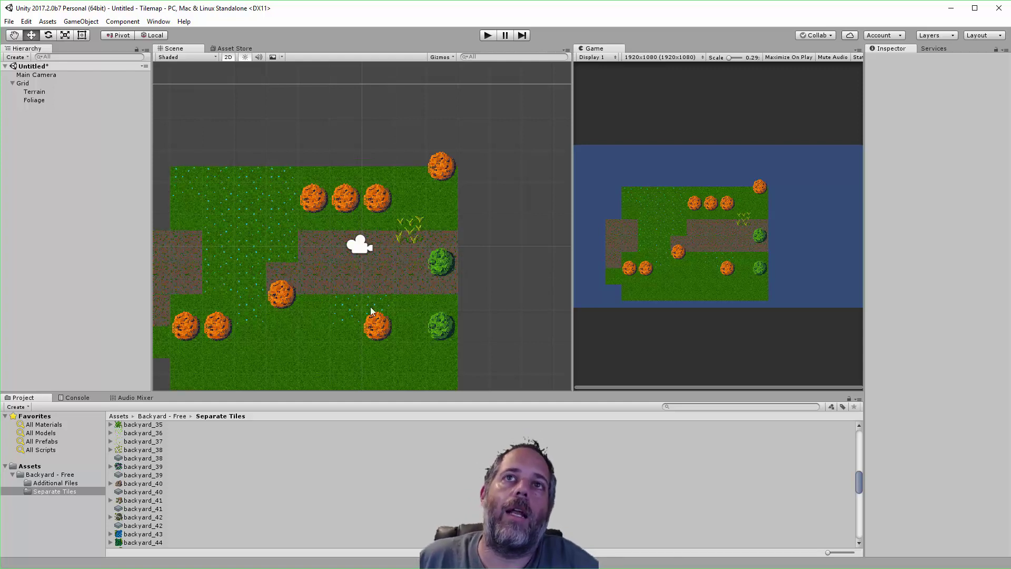
click(441, 165)
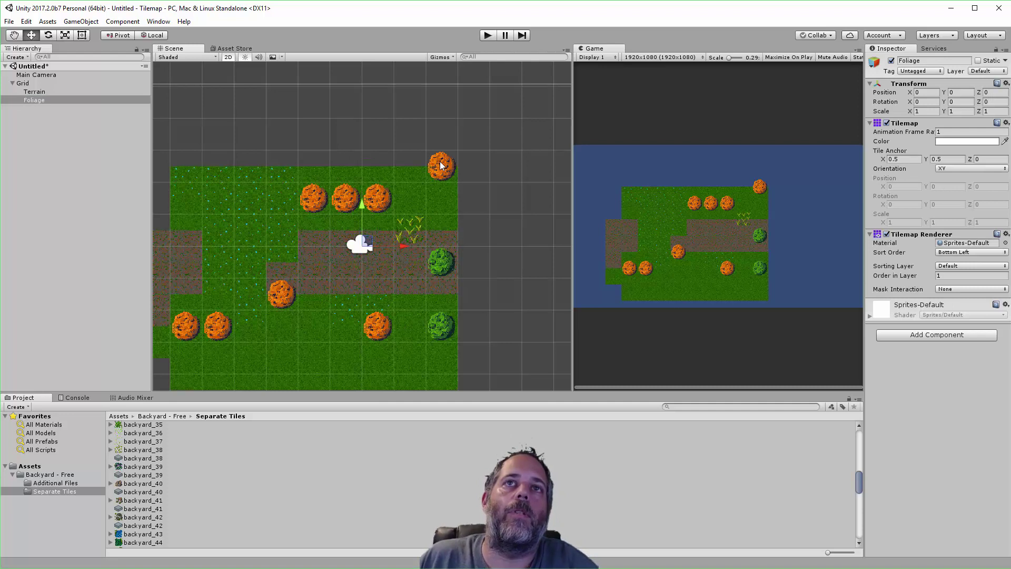